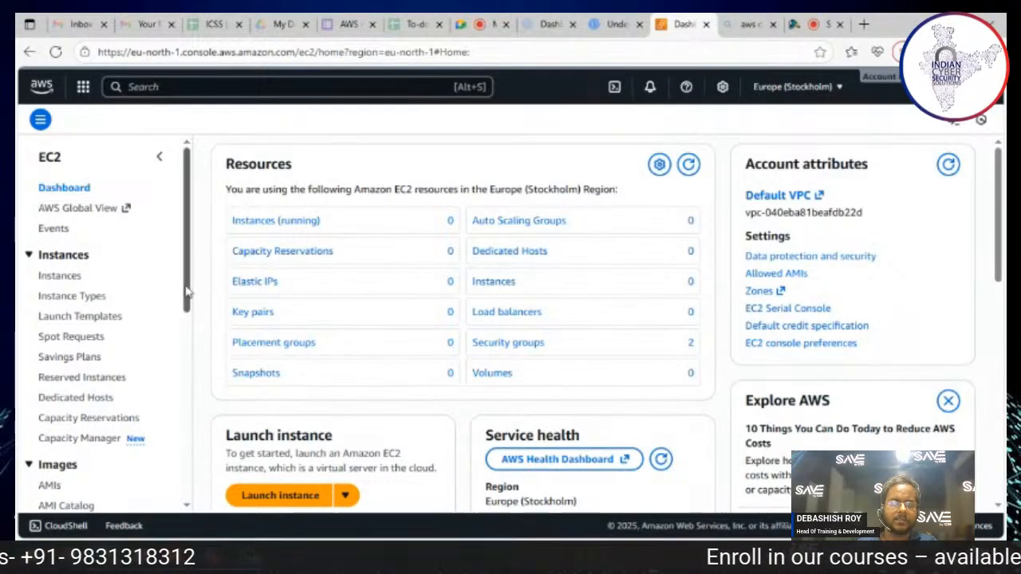
Step: Search the AWS services for kms and open Key Management Service's list of AWS managed keys
scroll(185, 293, "down", 3)
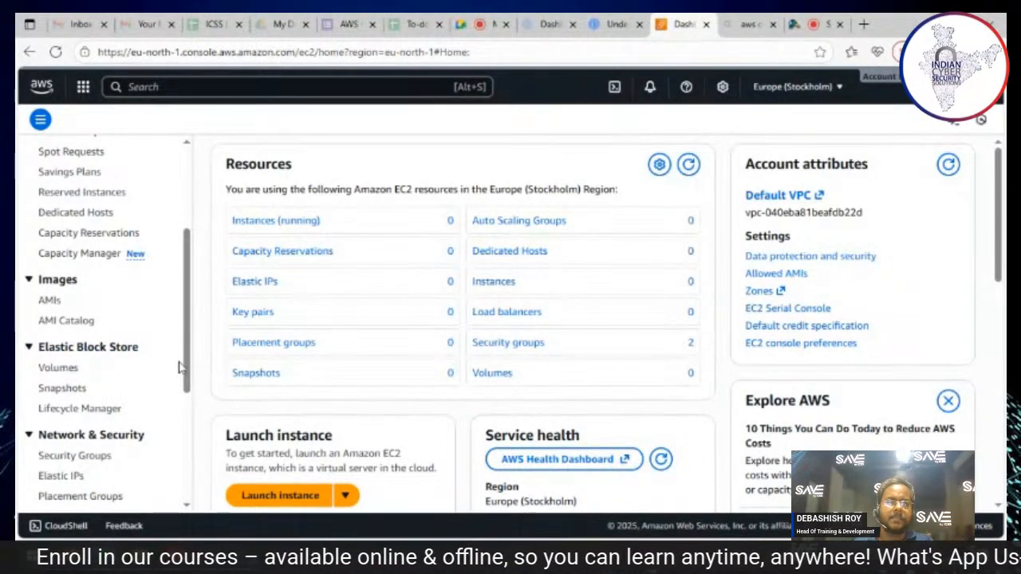
left_click(232, 88)
type("kms")
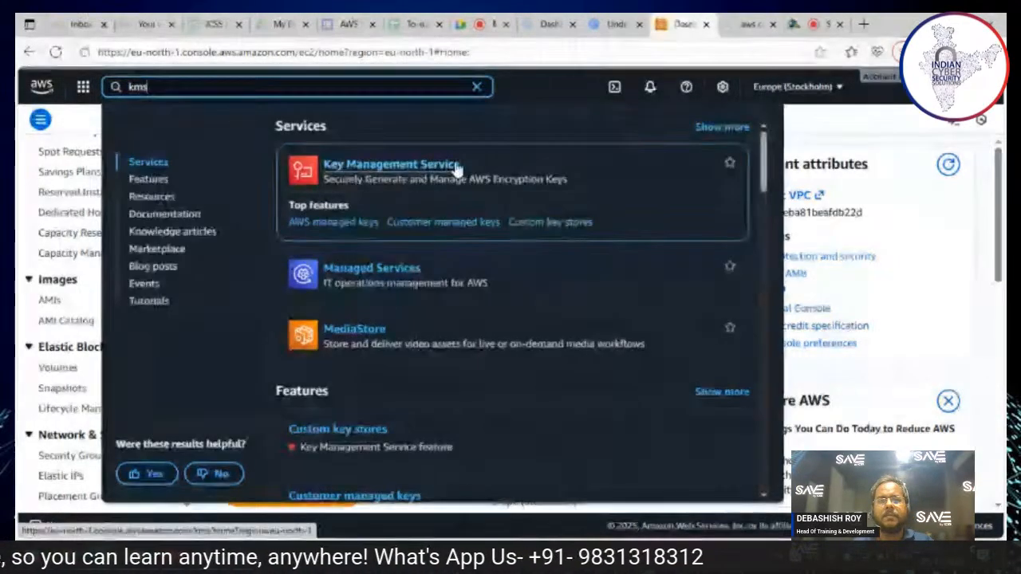
left_click(452, 166)
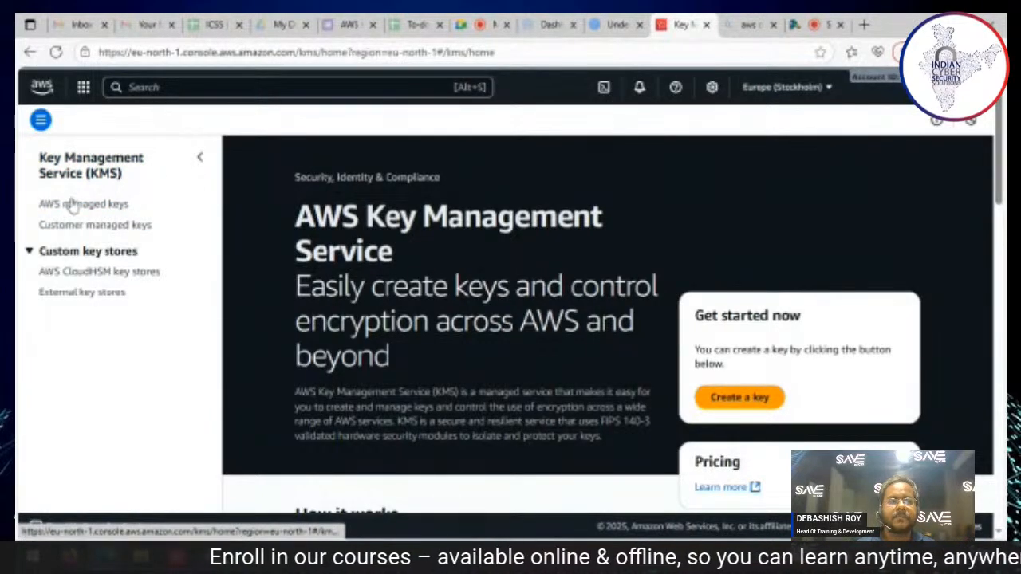
left_click(88, 206)
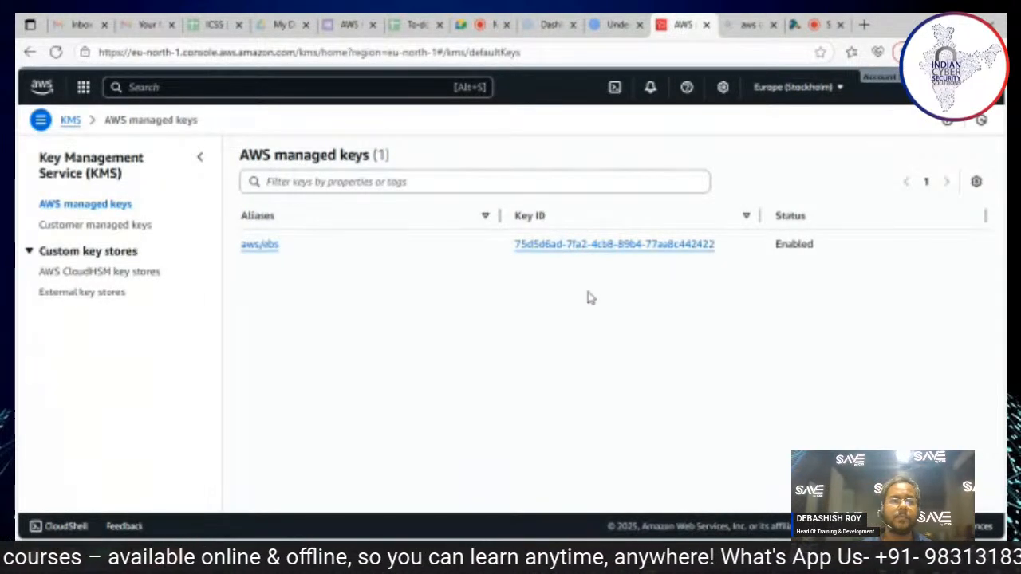
Step: Open the Schedule key deletion form for the customer managed key icss1234
left_click(88, 225)
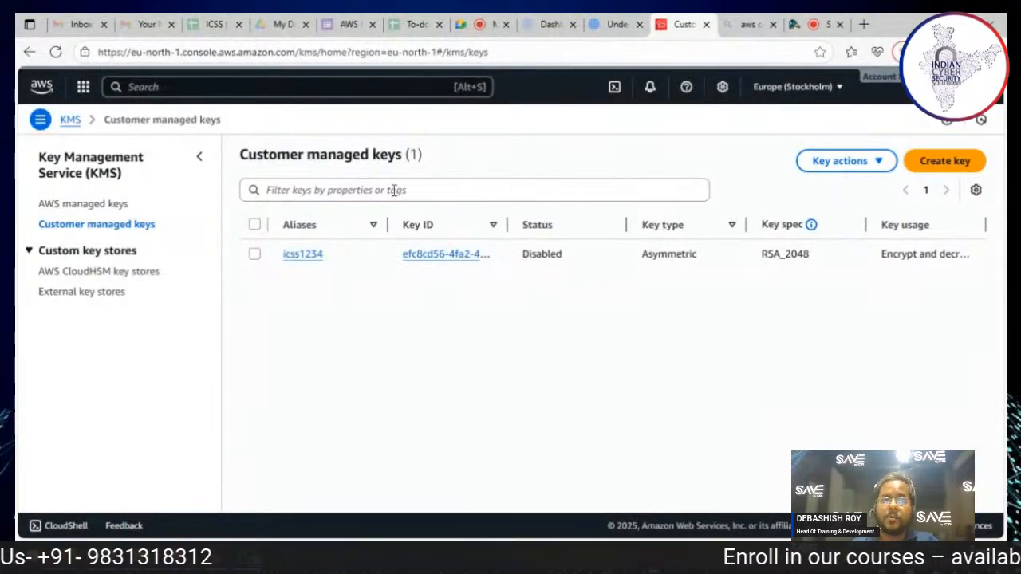
left_click(254, 258)
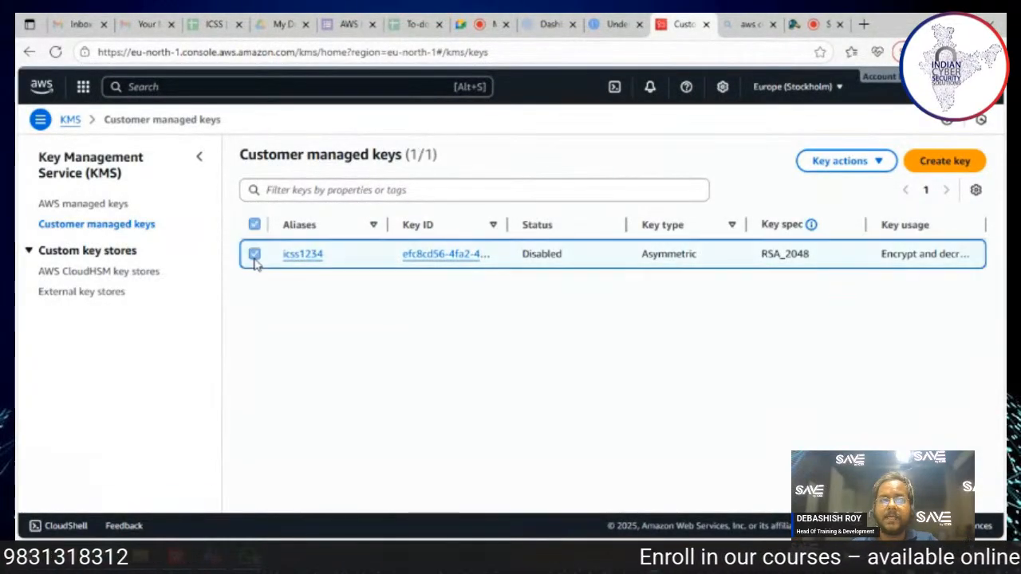
left_click(882, 166)
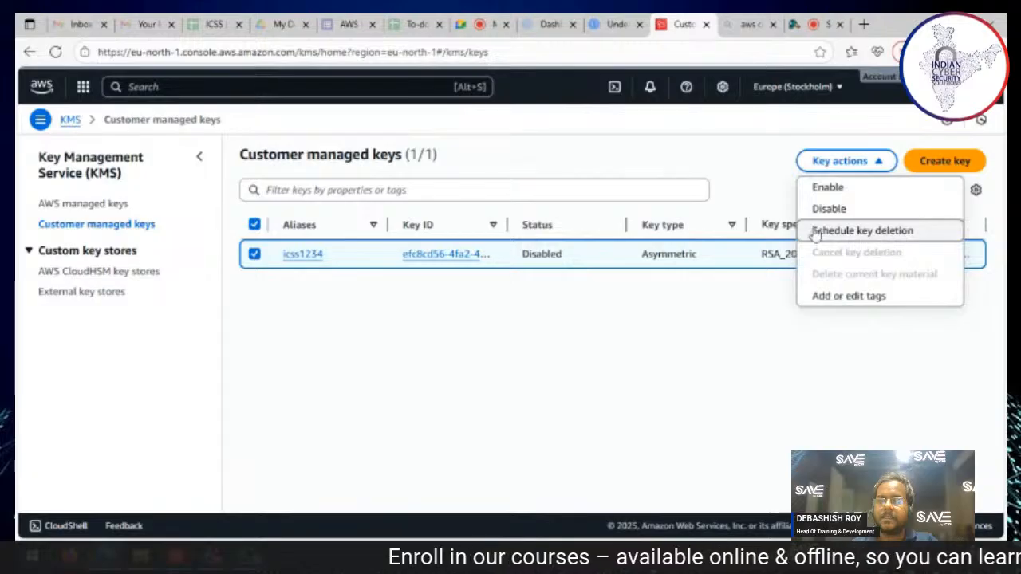
left_click(893, 231)
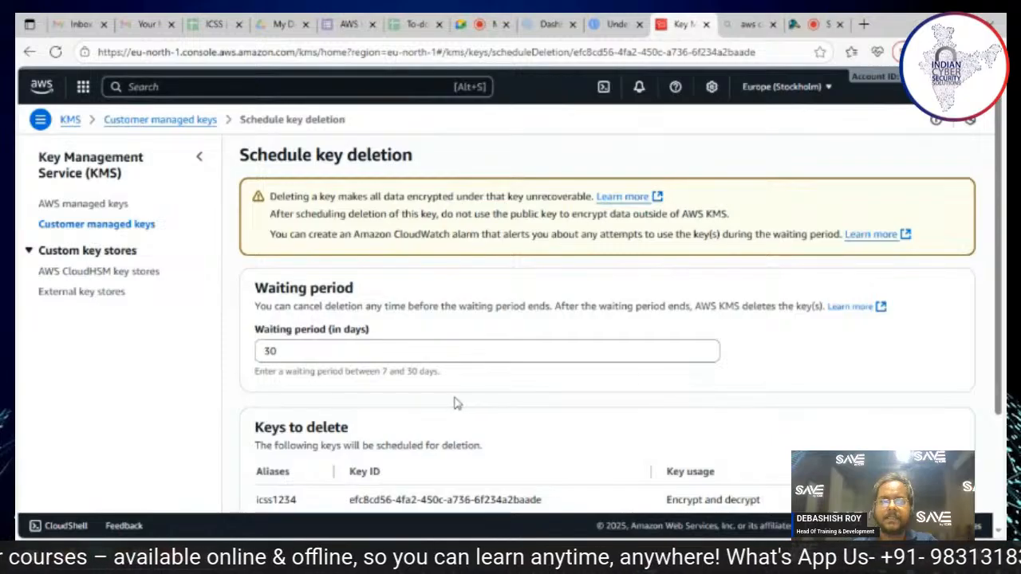
Step: Set the deletion waiting period for the icss1234 key to 7 days
scroll(458, 406, "down", 2)
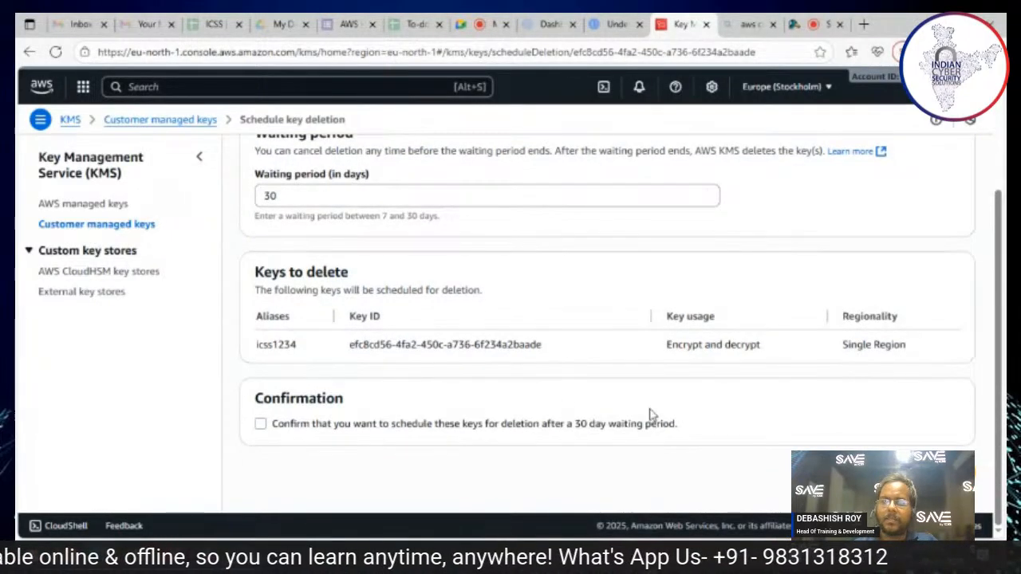
scroll(650, 414, "up", 2)
scroll(650, 414, "down", 2)
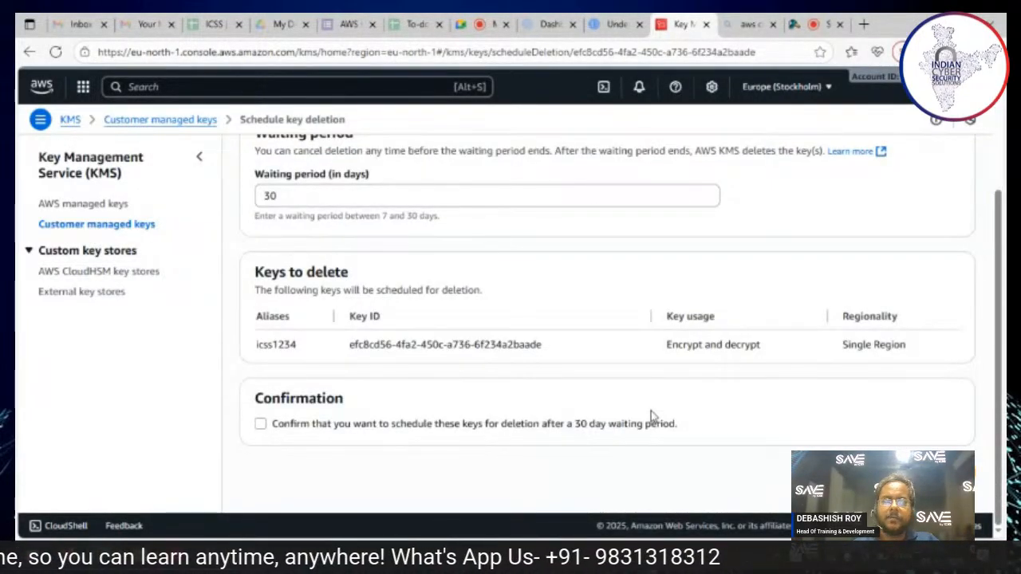
scroll(651, 414, "up", 2)
left_click(297, 352)
left_click_drag(298, 352, 244, 353)
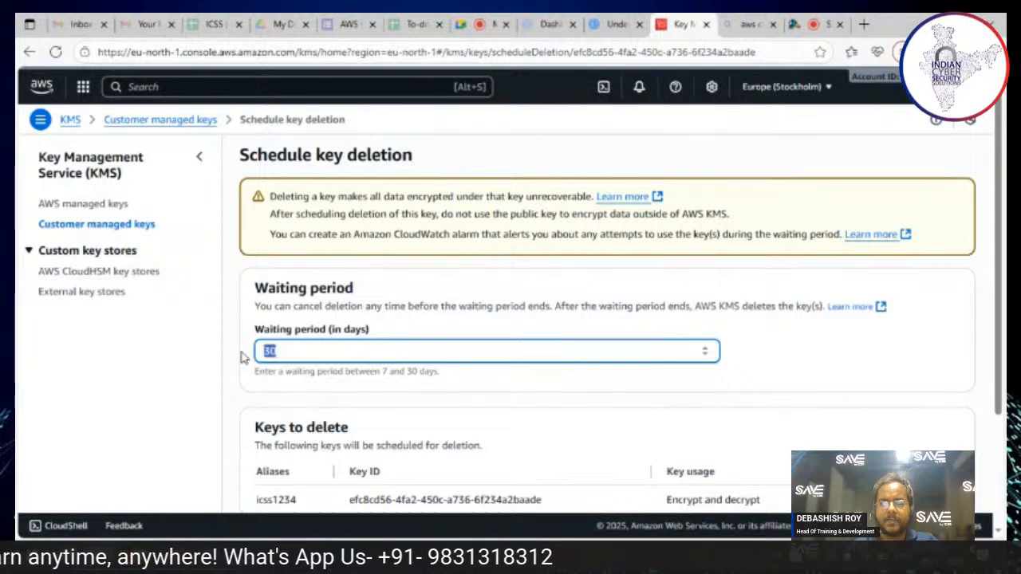
type("7")
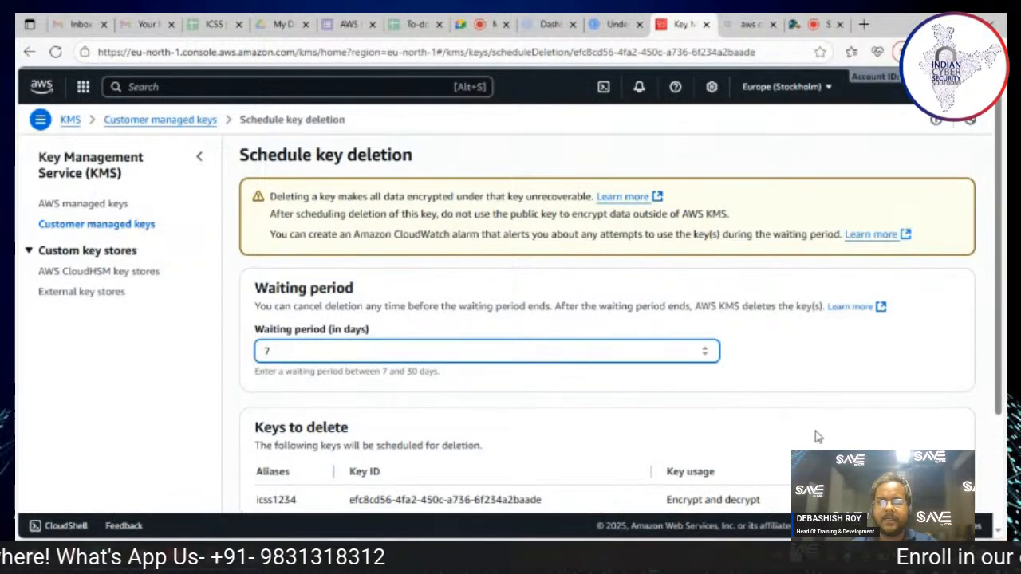
Step: Confirm the 7 day waiting period and schedule the icss1234 key for deletion
scroll(322, 278, "down", 2)
scroll(322, 278, "up", 2)
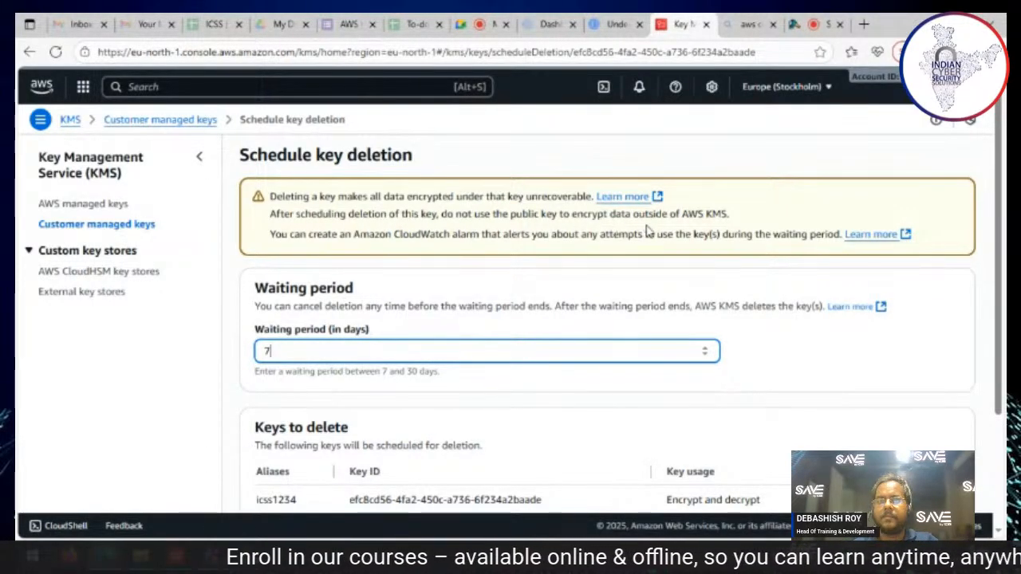
scroll(865, 347, "down", 2)
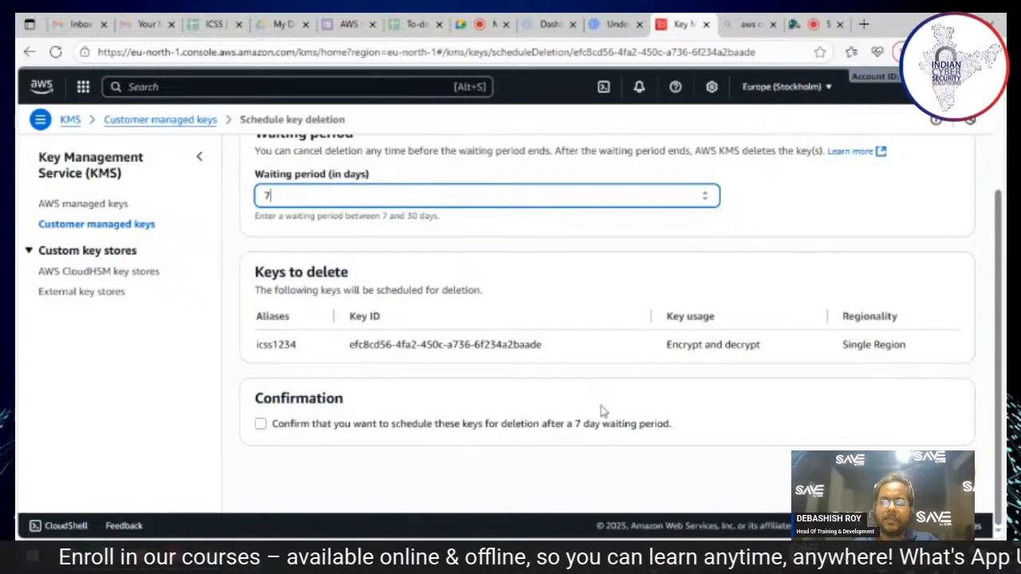
scroll(349, 365, "up", 1)
scroll(335, 383, "down", 1)
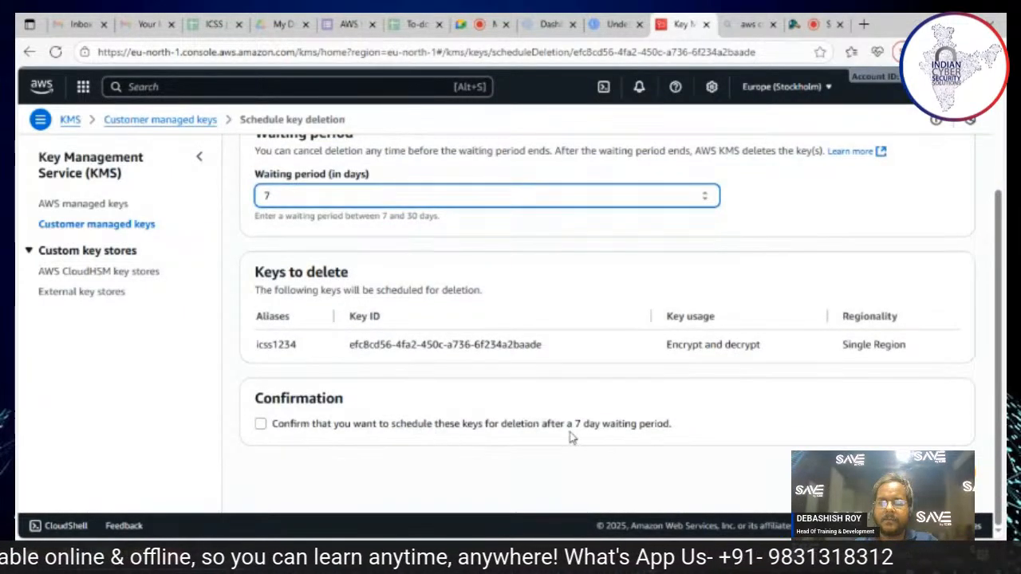
left_click(260, 424)
left_click(916, 473)
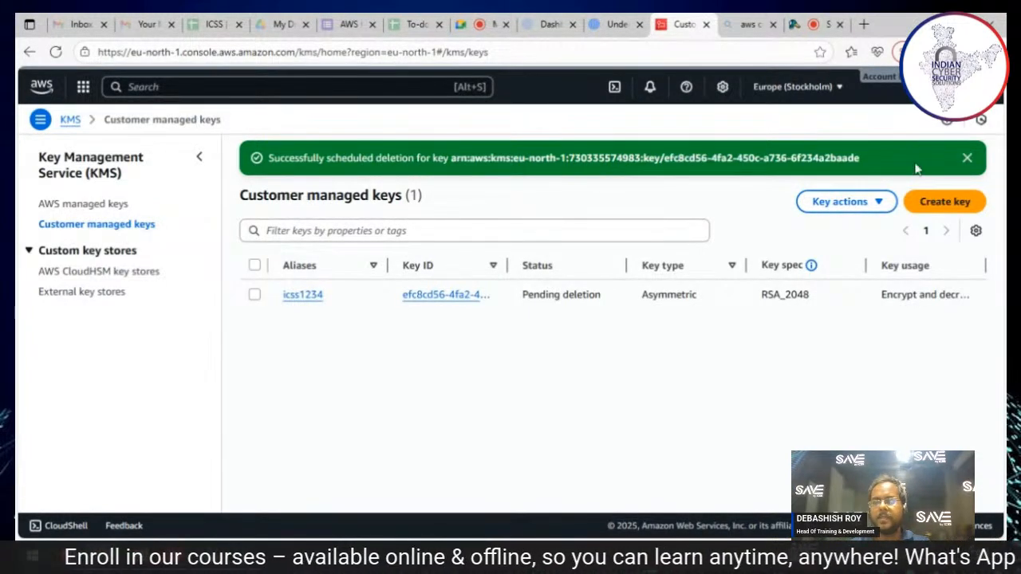
Step: Start creating a customer managed key, configured as Asymmetric with Encrypt and decrypt usage and the RSA_2048 key spec
left_click(953, 206)
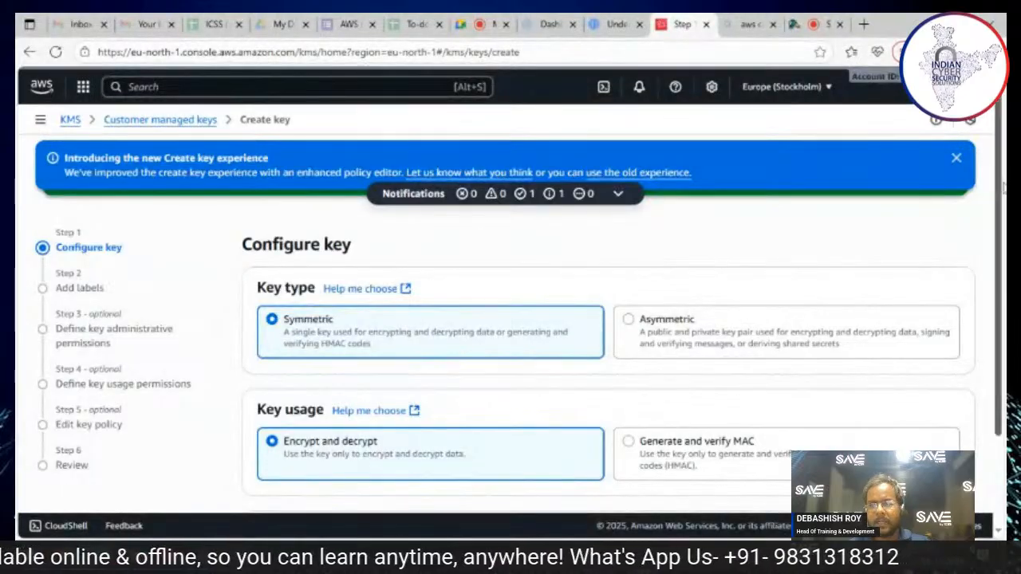
scroll(1003, 214, "down", 1)
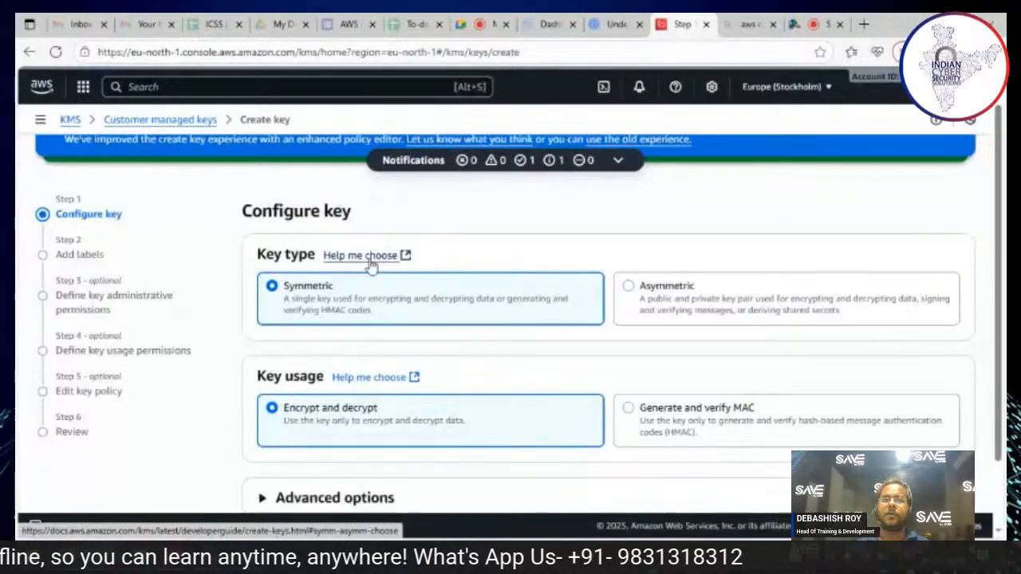
left_click(632, 287)
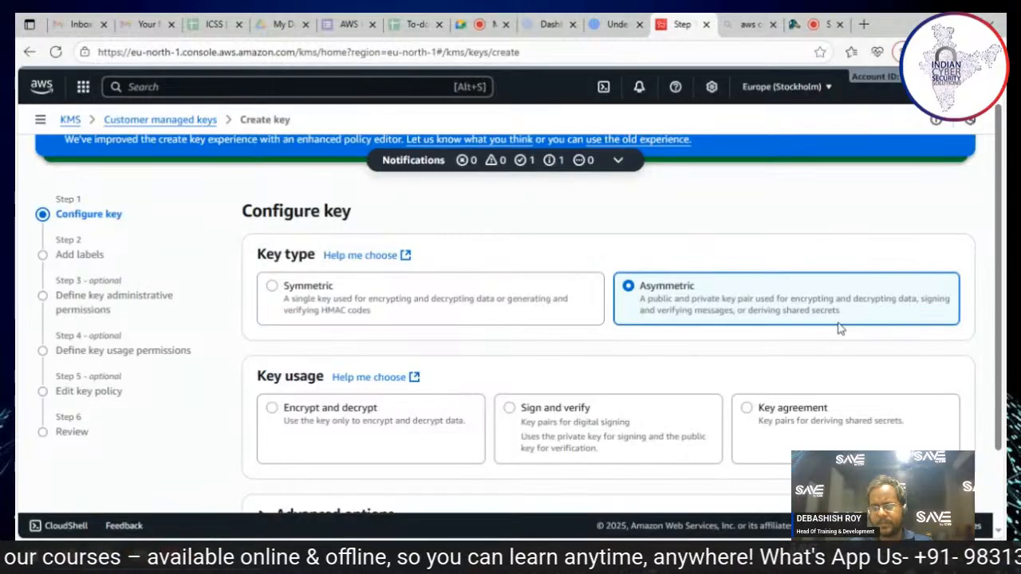
scroll(734, 350, "down", 3)
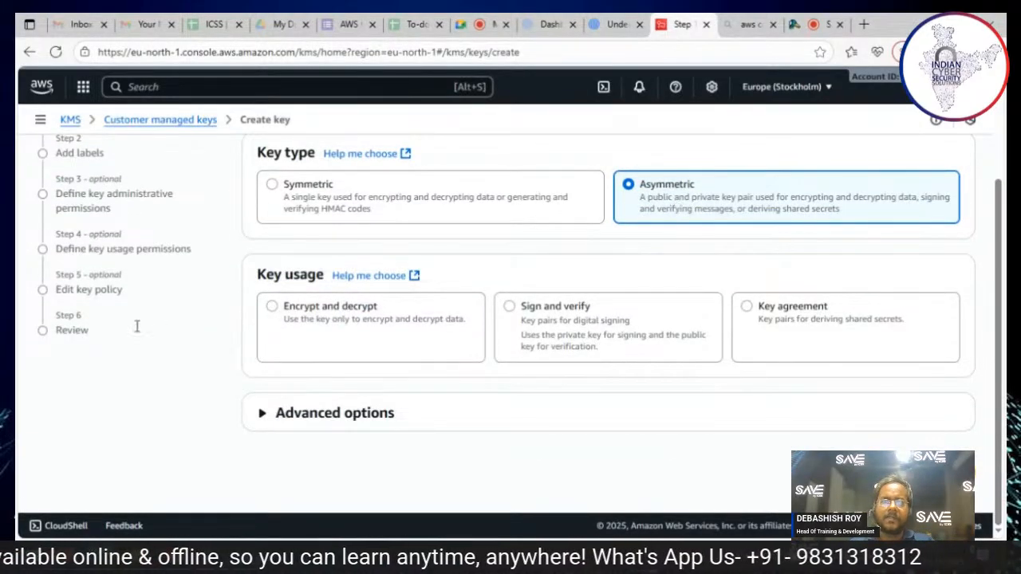
left_click(272, 308)
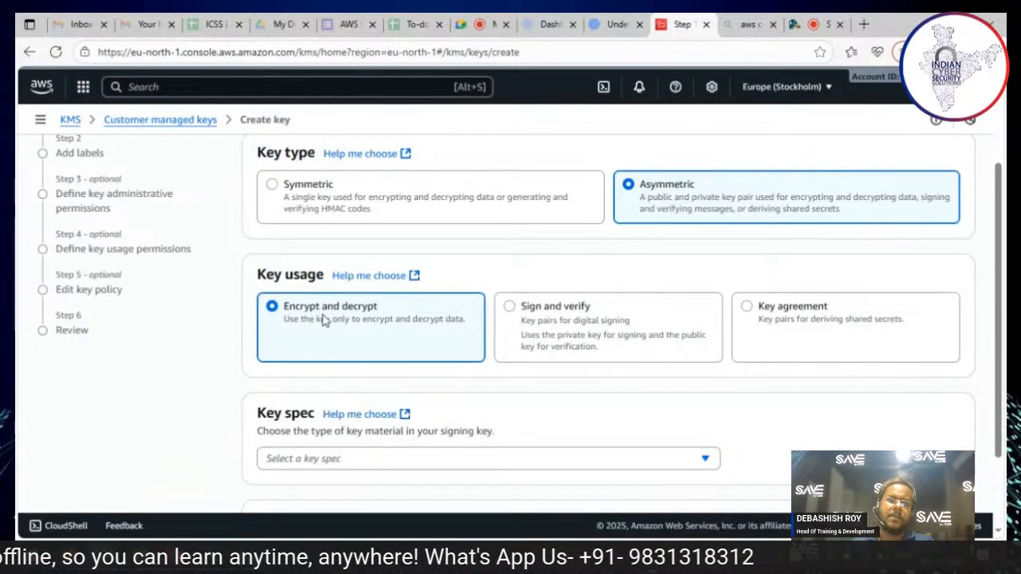
scroll(748, 454, "down", 2)
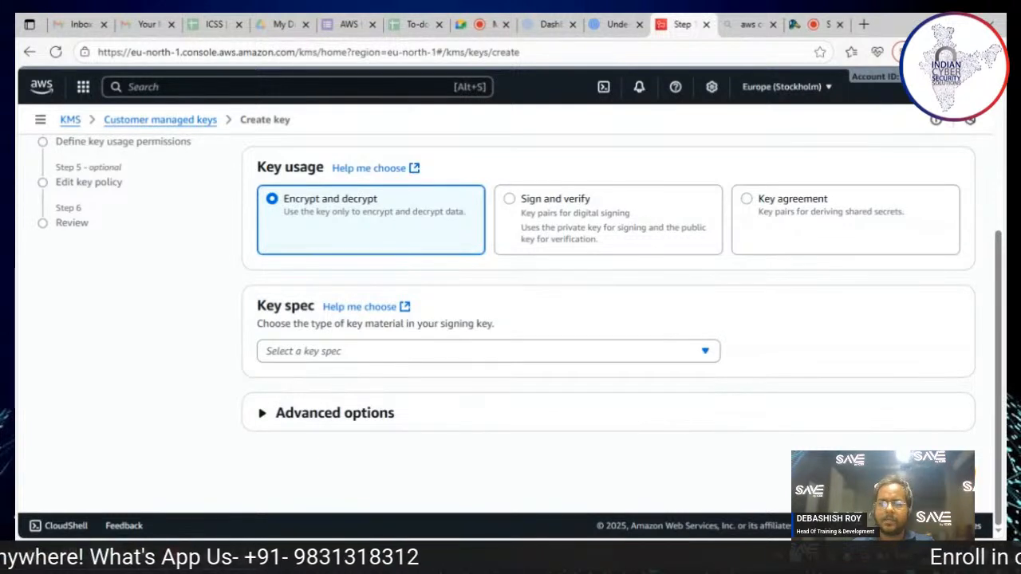
left_click(392, 358)
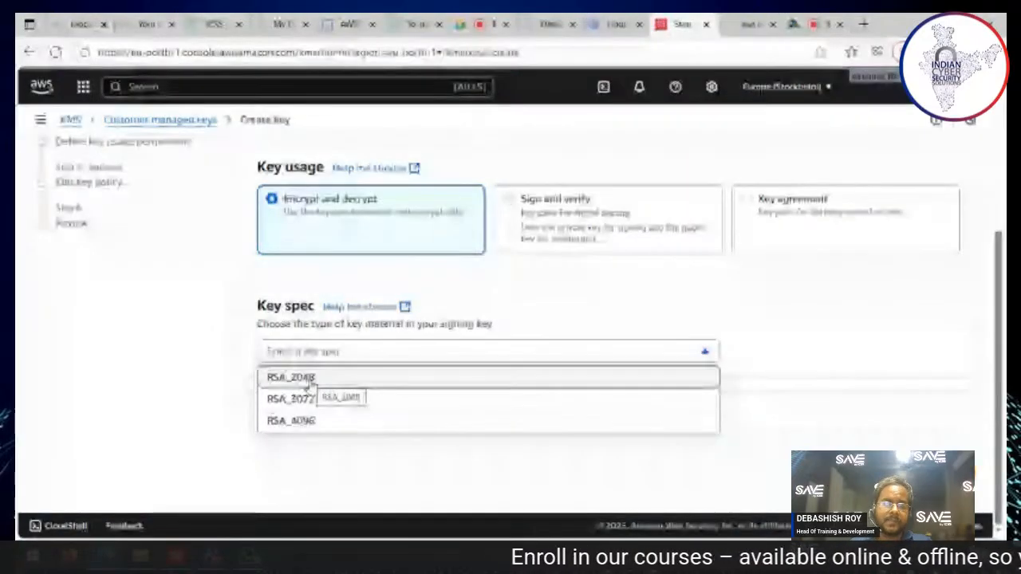
left_click(310, 380)
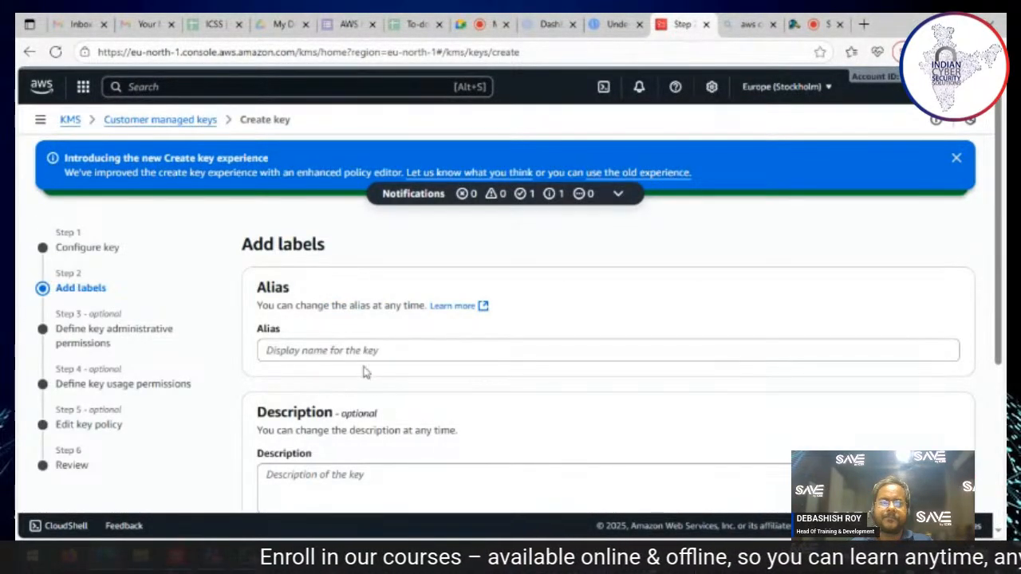
Step: Give the new key the alias icss777 and proceed to the key administrative permissions without a description or tags
scroll(365, 367, "down", 5)
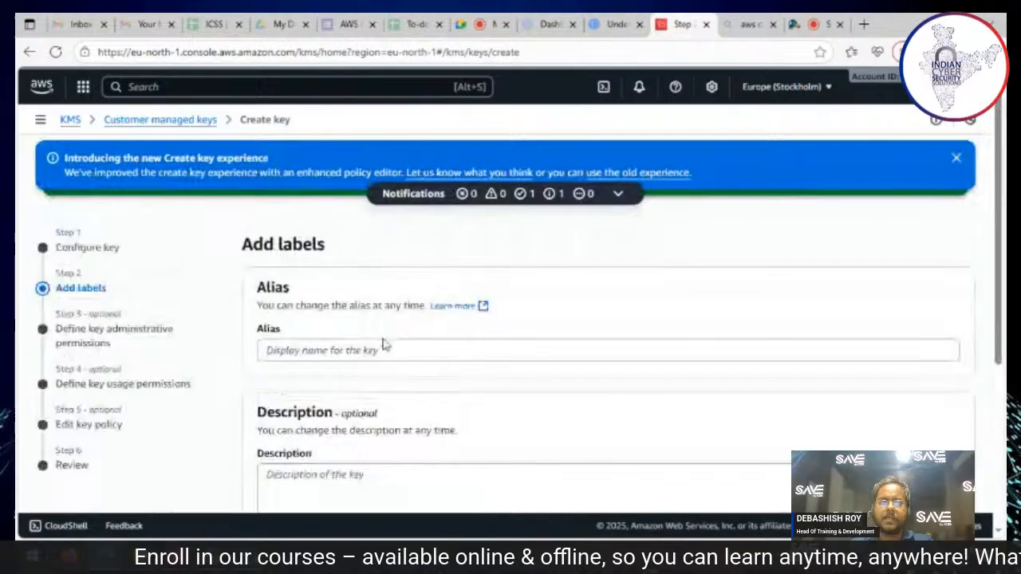
left_click(385, 350)
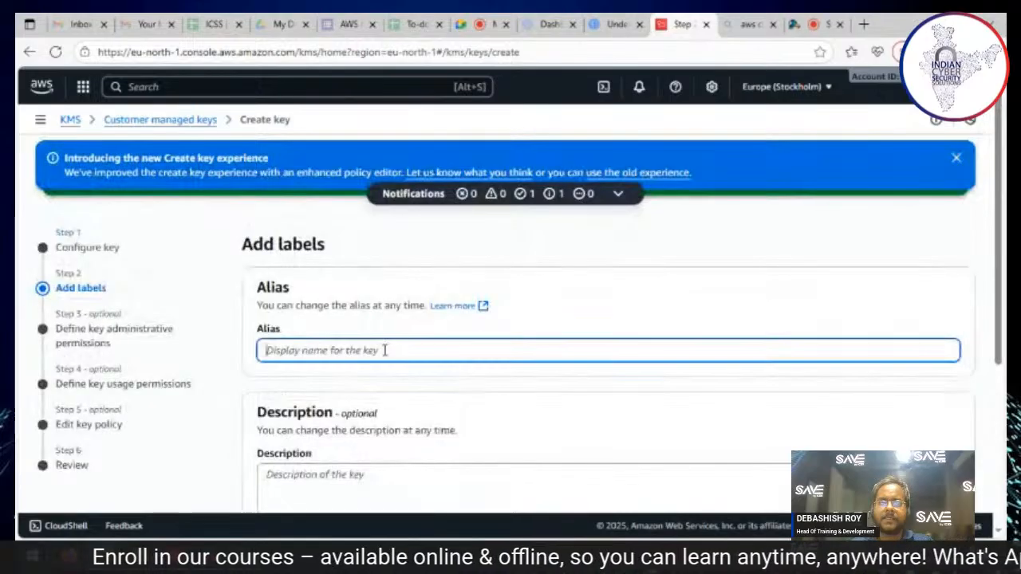
type("icss777")
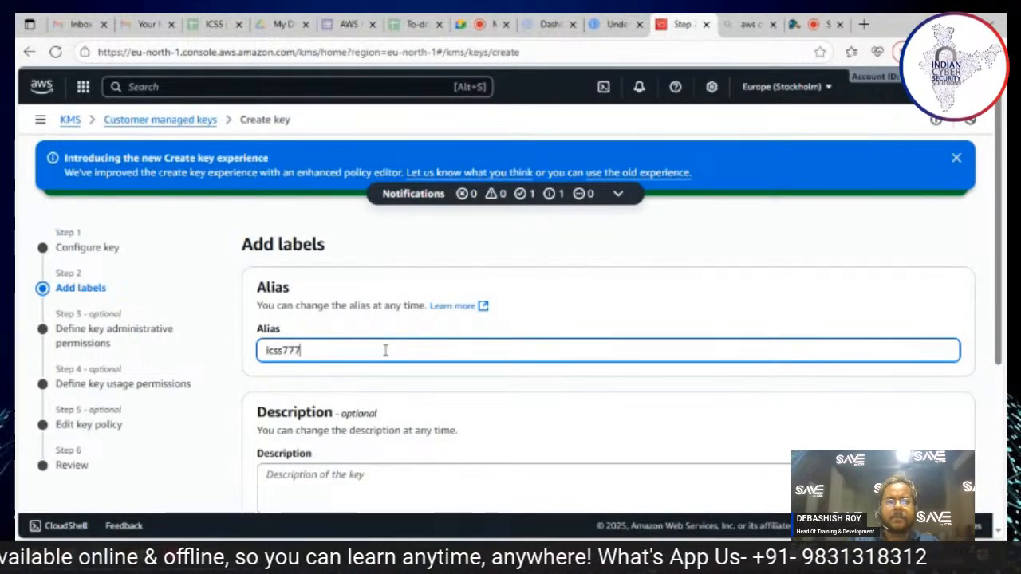
scroll(813, 327, "down", 3)
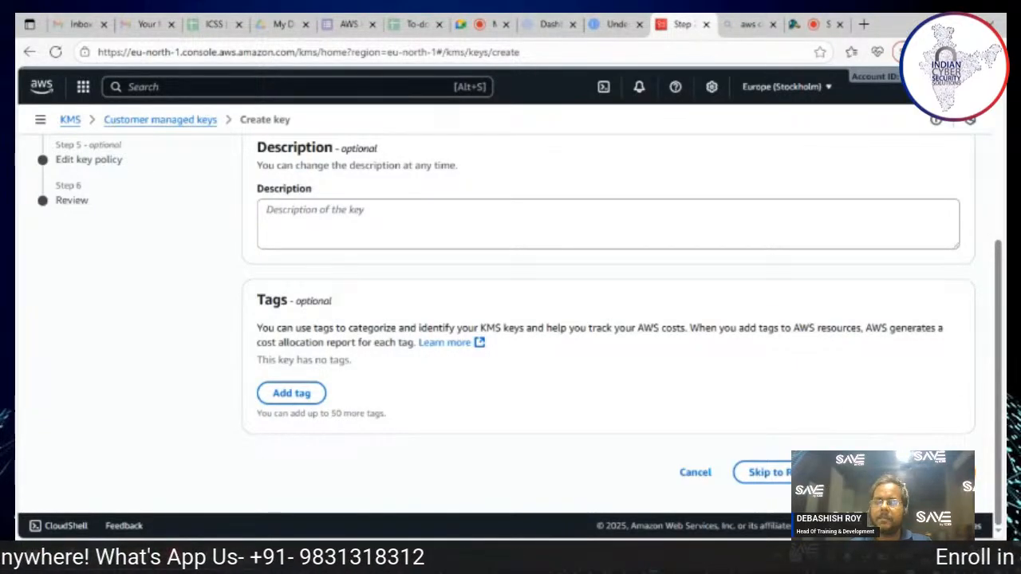
left_click(951, 472)
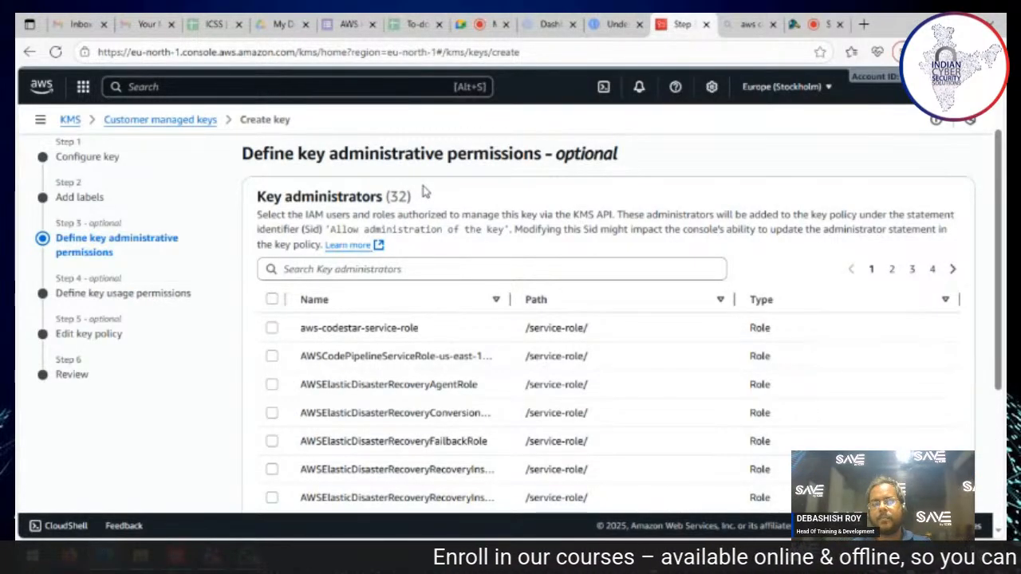
Step: Review the key administrators and proceed to key usage permissions without selecting any role, keeping key deletion by administrators allowed
scroll(392, 311, "down", 3)
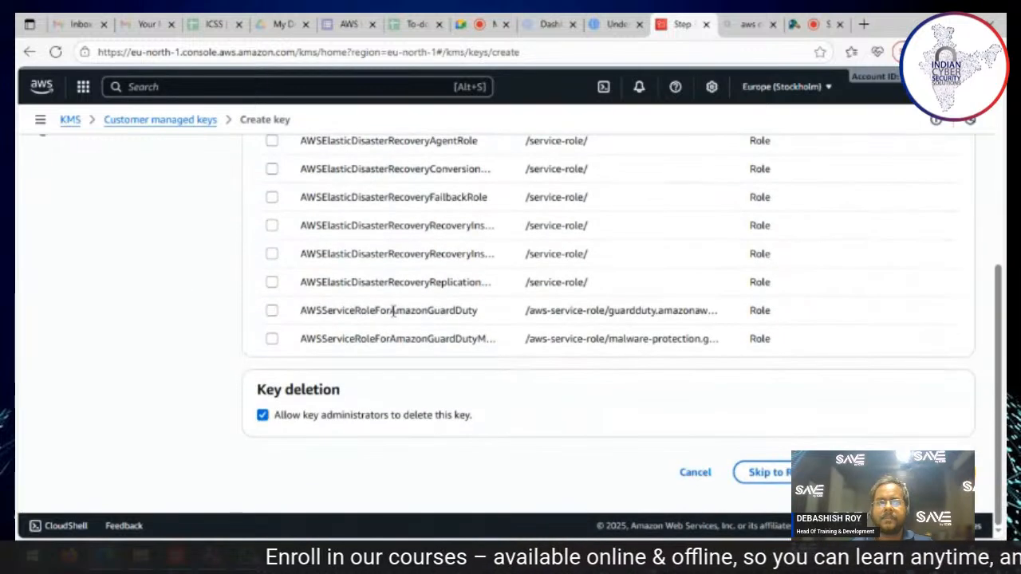
scroll(390, 305, "up", 5)
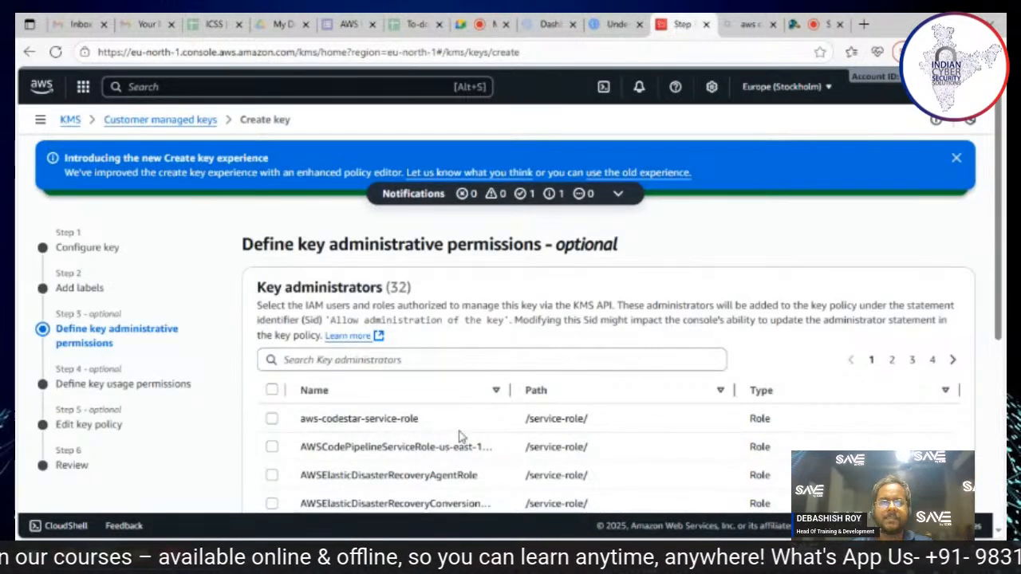
scroll(458, 434, "down", 4)
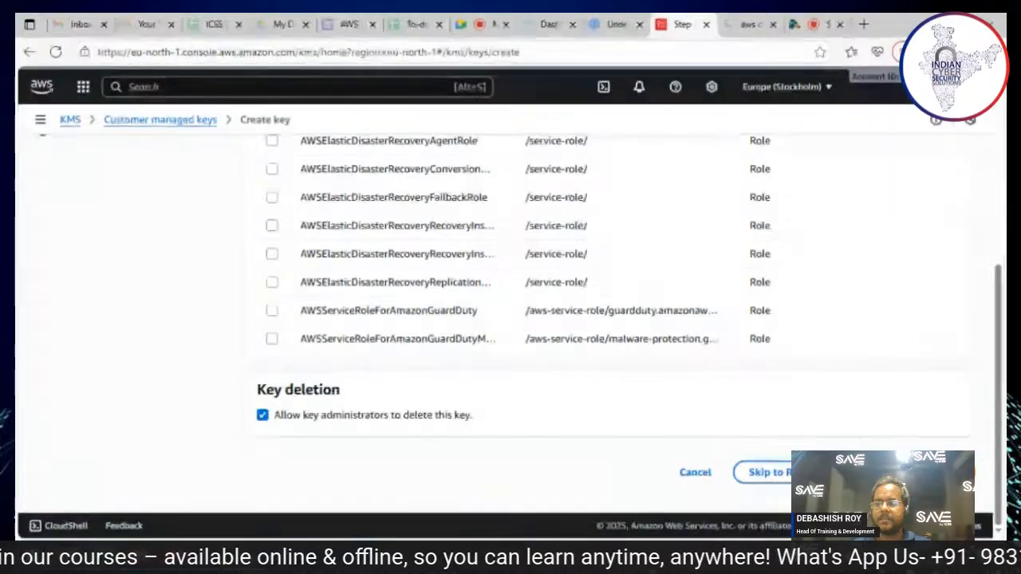
left_click(947, 472)
Step: Proceed past the key usage permissions without adding roles or other AWS accounts, and review the key policy
scroll(323, 288, "down", 5)
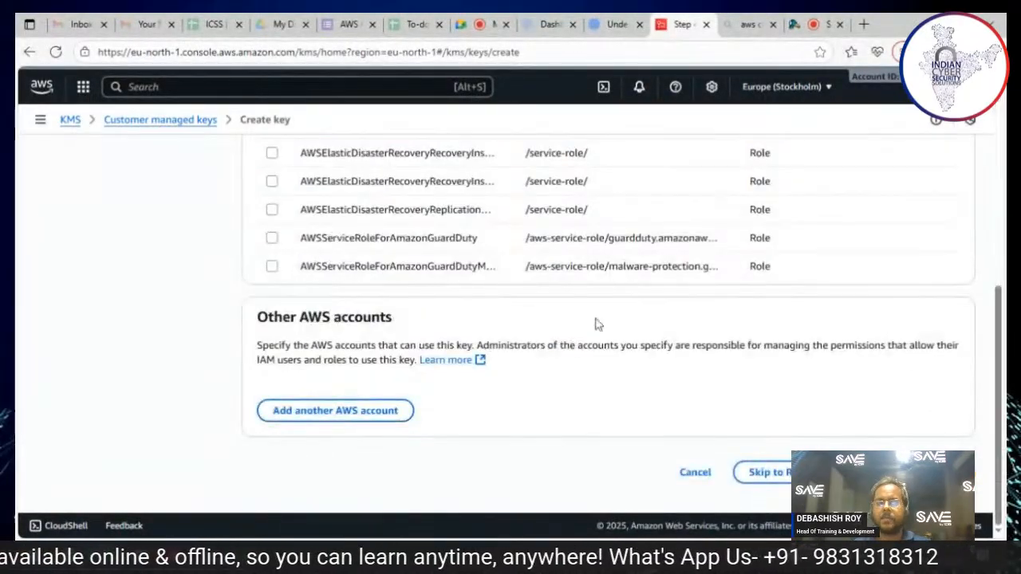
scroll(838, 396, "up", 5)
scroll(724, 364, "down", 5)
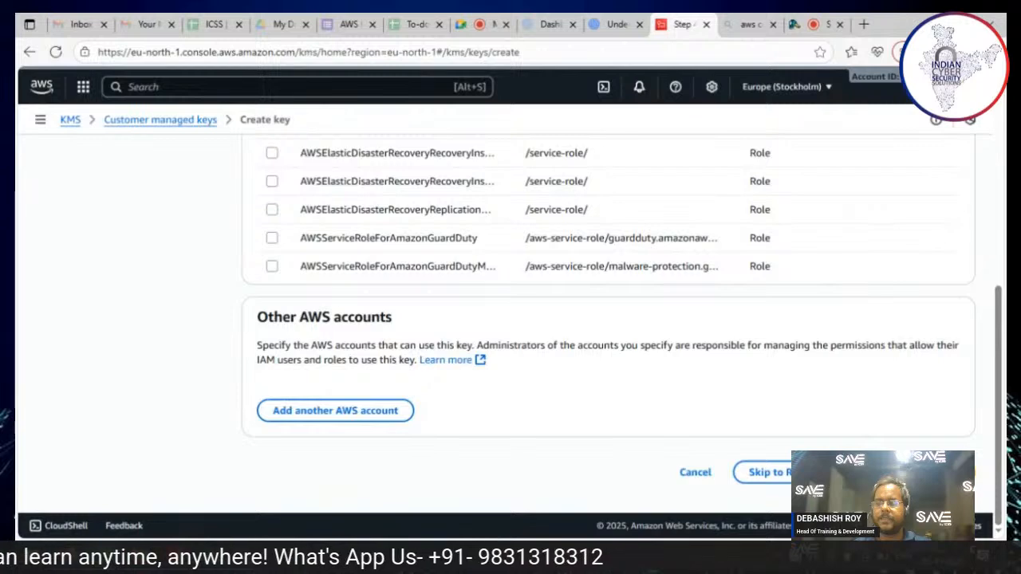
left_click(949, 472)
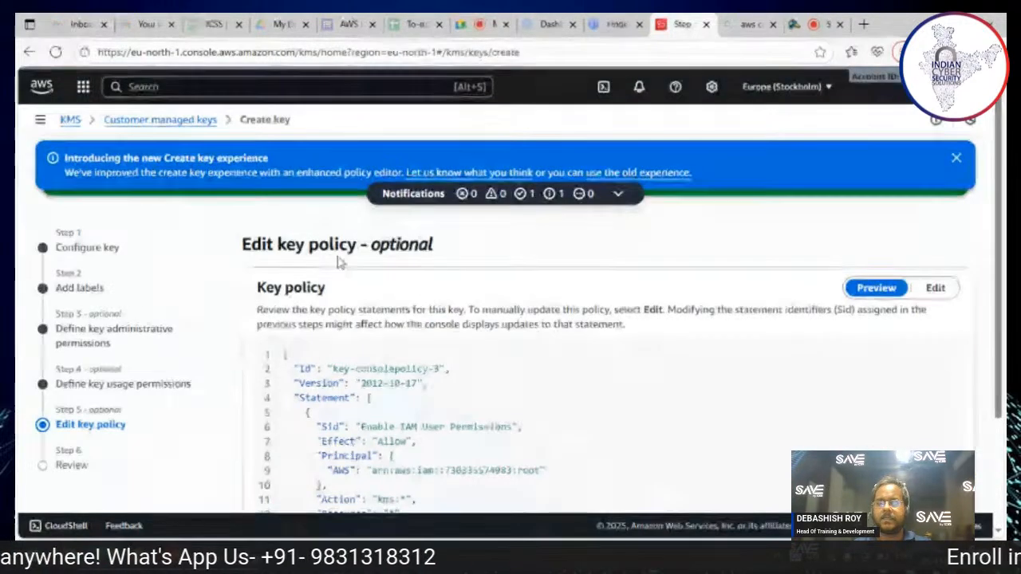
scroll(447, 303, "down", 3)
scroll(558, 327, "up", 3)
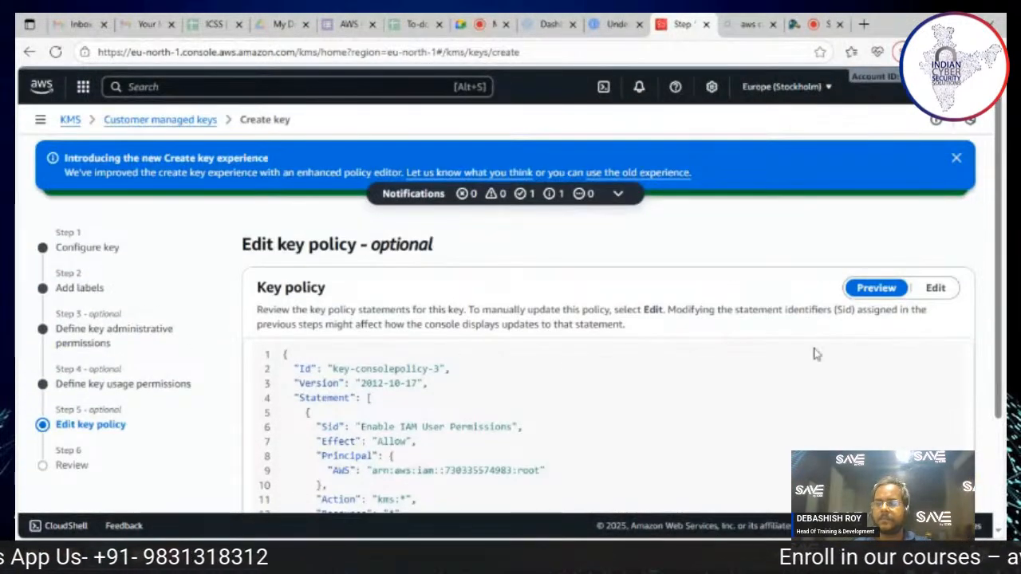
Step: Accept the default key policy, review the key configuration and finish creating the icss777 key
scroll(635, 389, "down", 2)
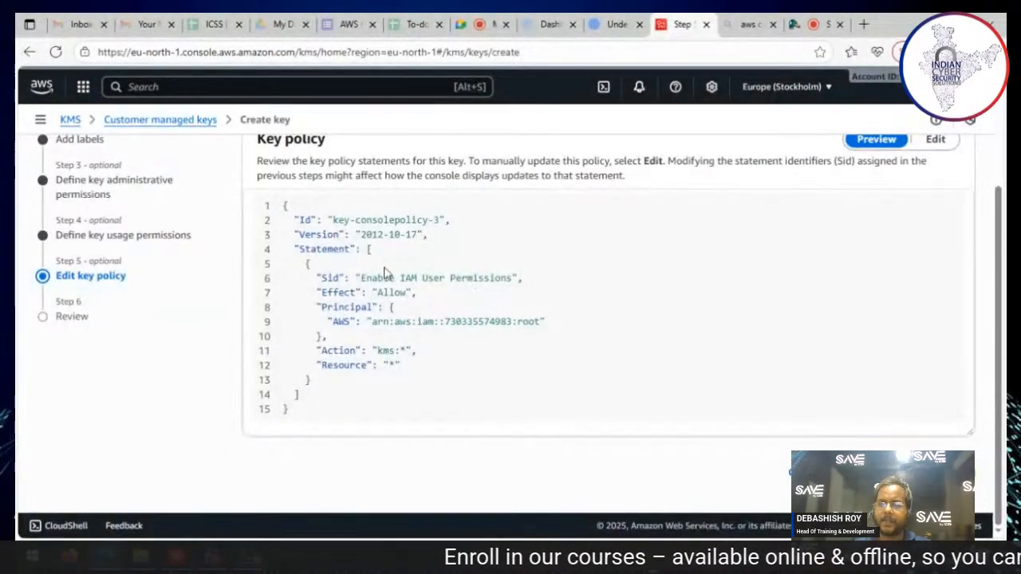
left_click(949, 472)
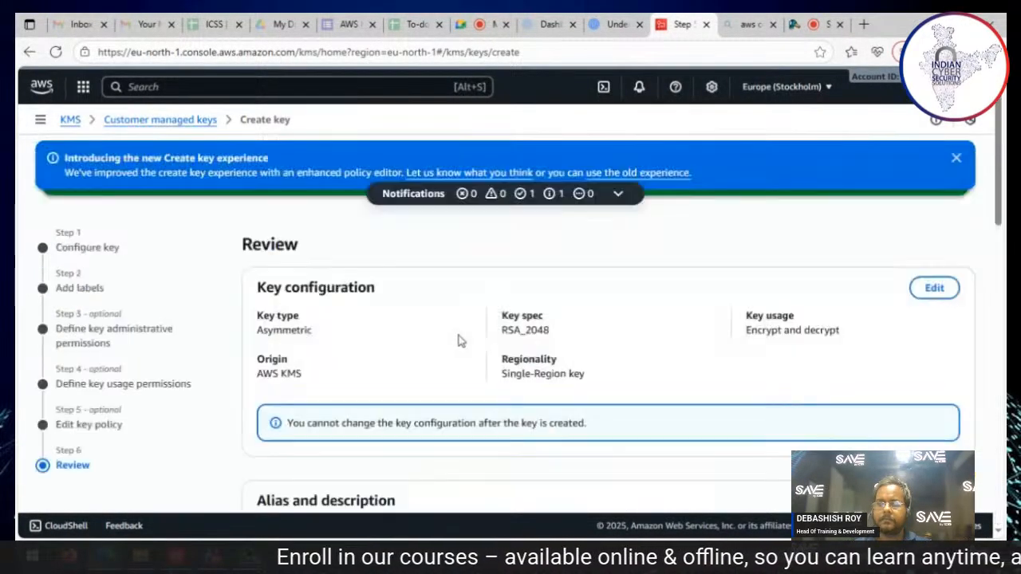
scroll(479, 328, "down", 15)
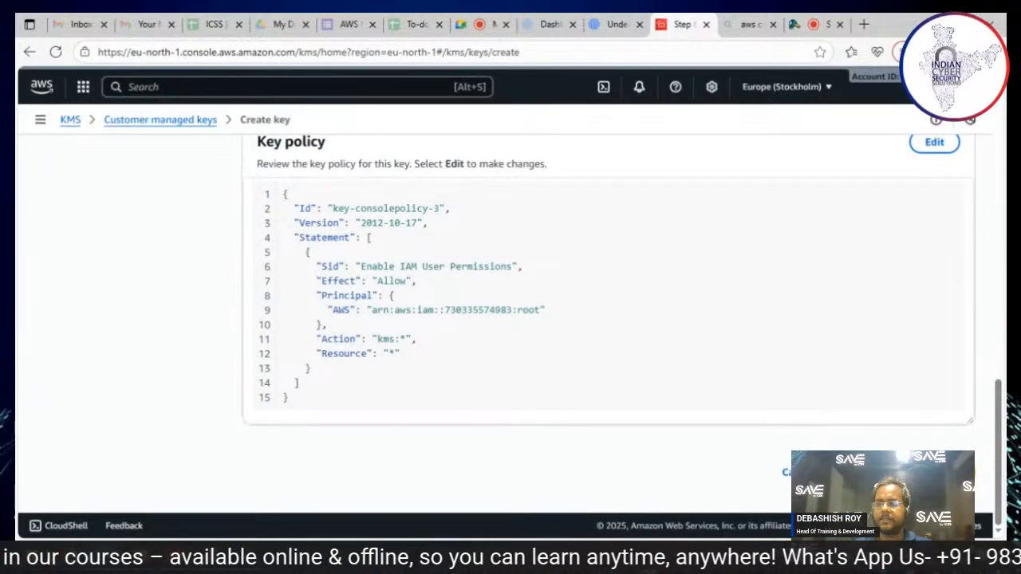
left_click(949, 472)
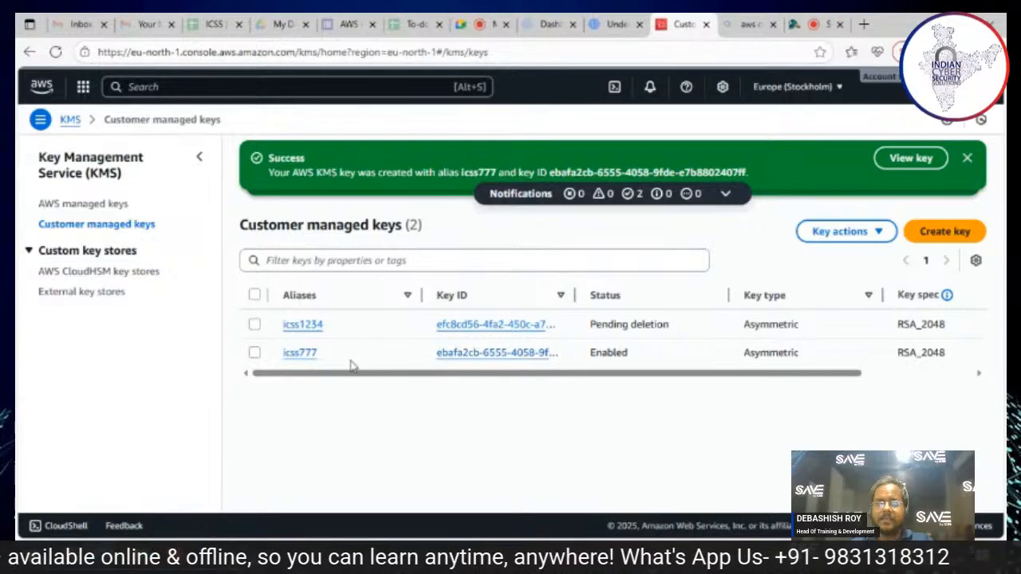
Step: Open the icss777 key's details, copy its ARN, and open the same key page in a new browser tab
left_click(306, 354)
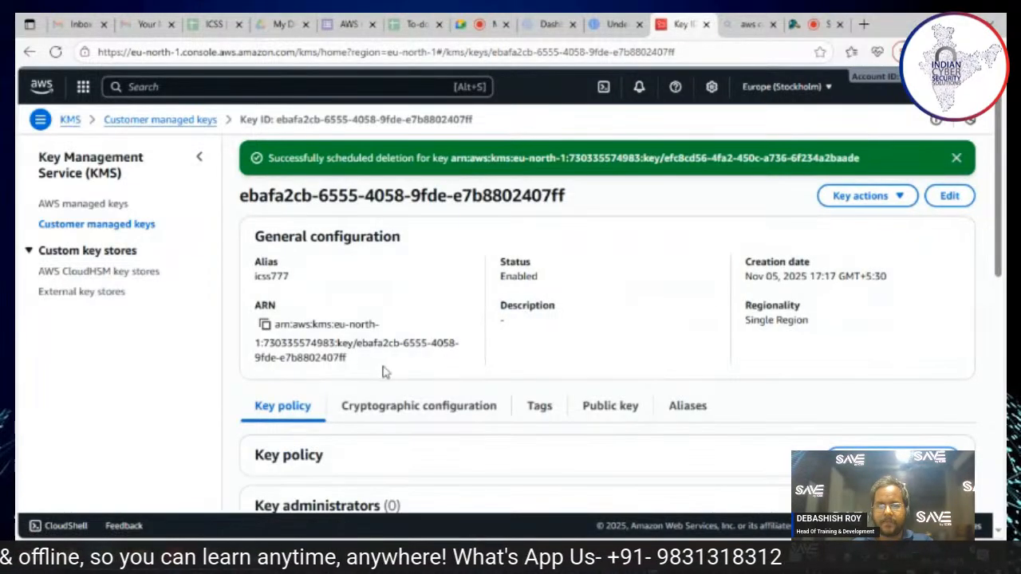
left_click(266, 327)
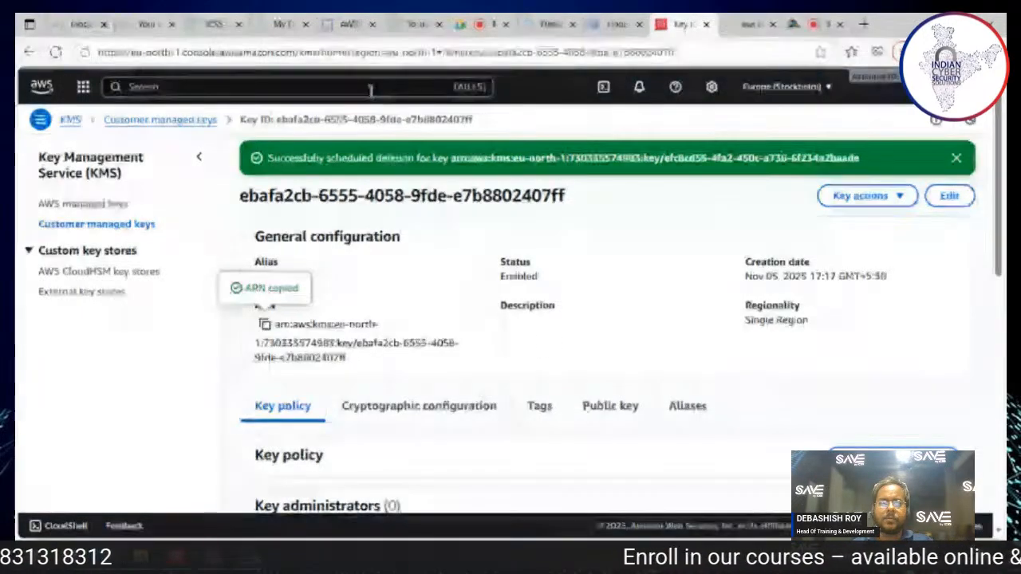
left_click(598, 54)
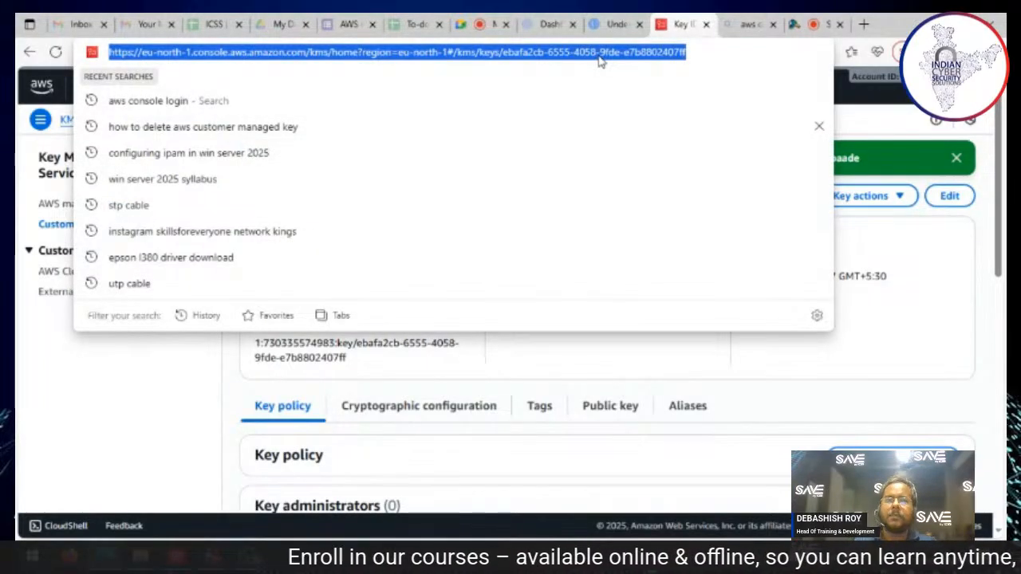
left_click(864, 25)
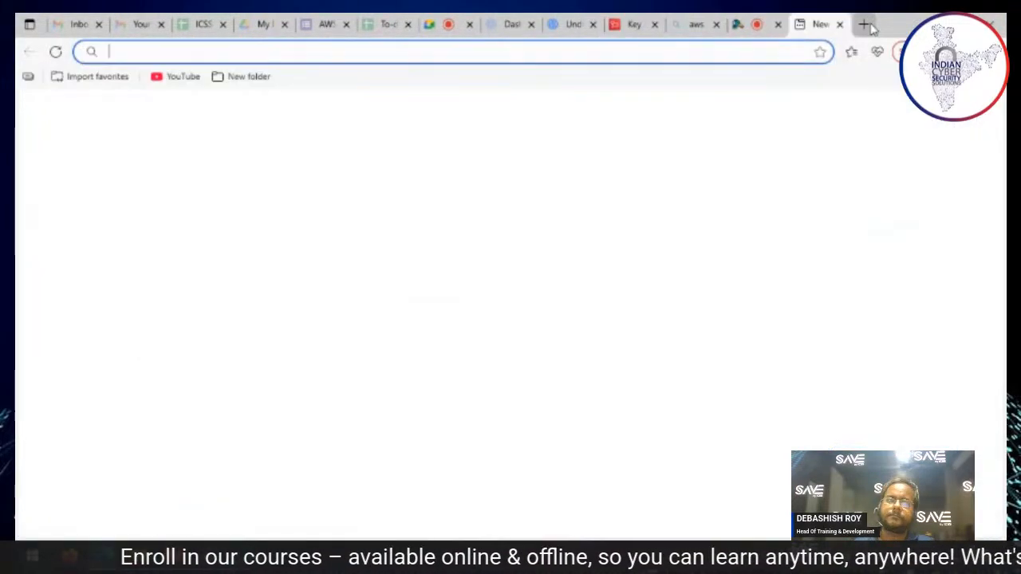
key("ctrl+v")
key("Return")
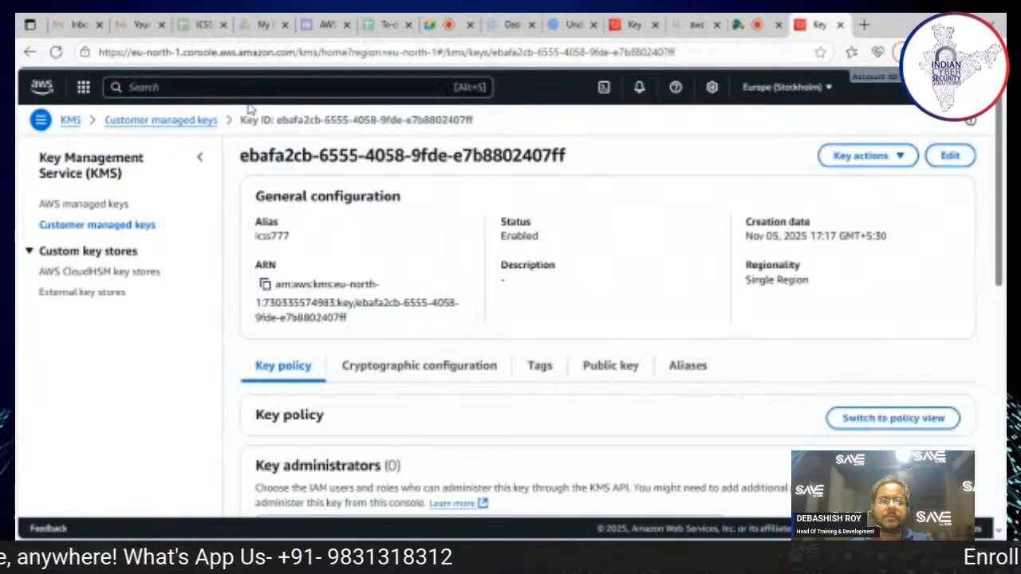
Step: Go to the S3 service and start creating a general purpose bucket named icss777
left_click(275, 86)
type("s3")
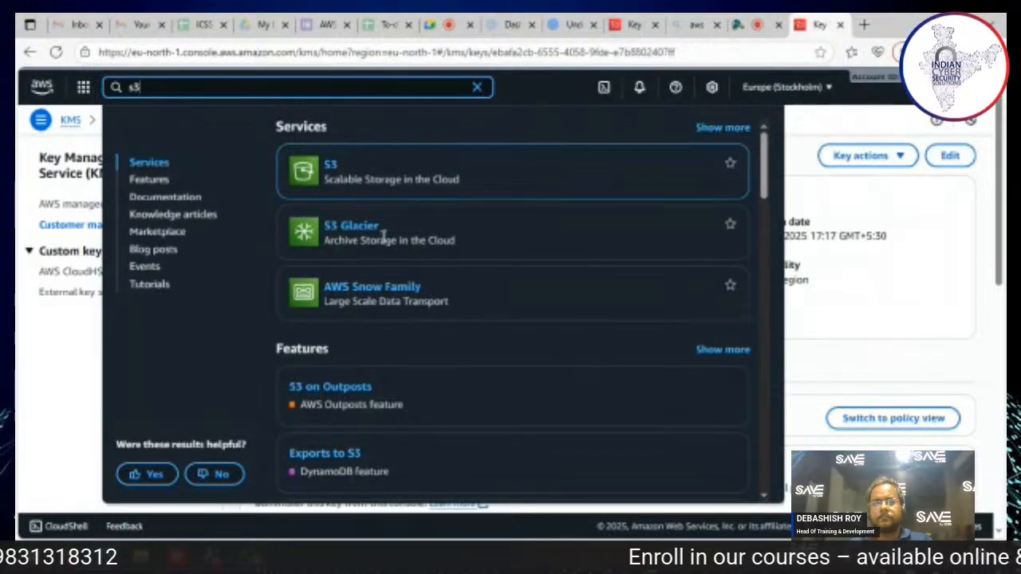
left_click(333, 166)
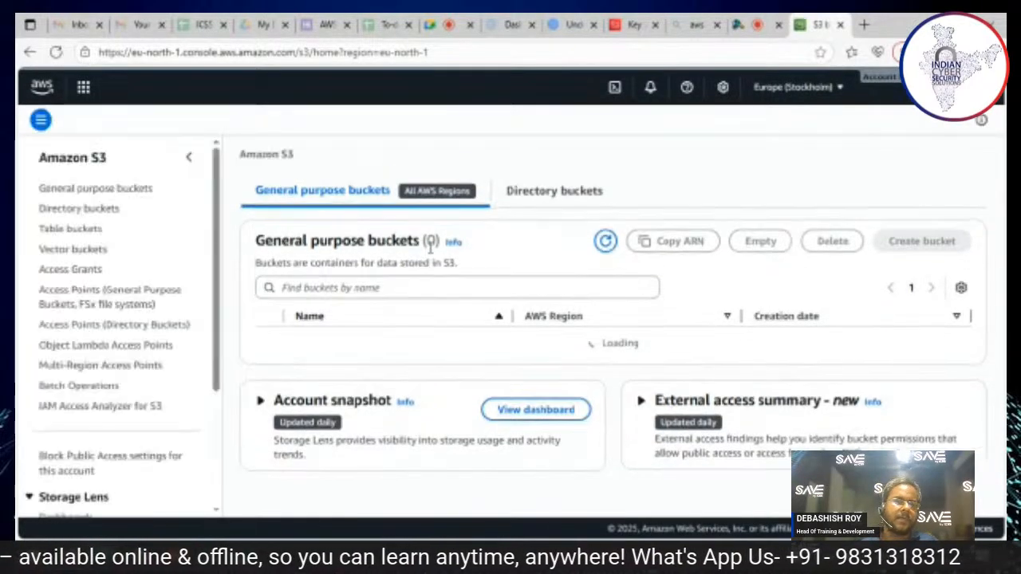
left_click(921, 221)
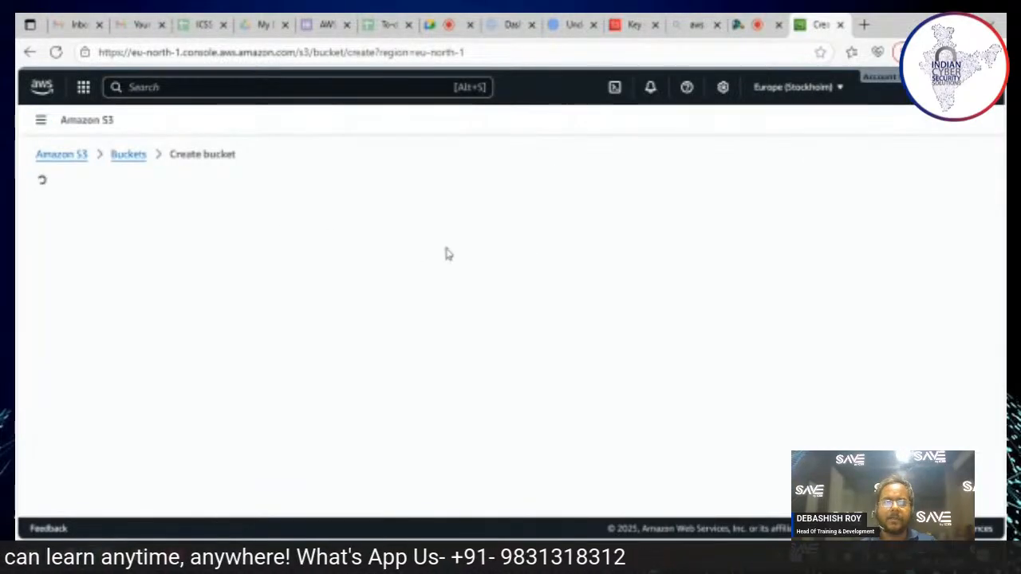
left_click(251, 410)
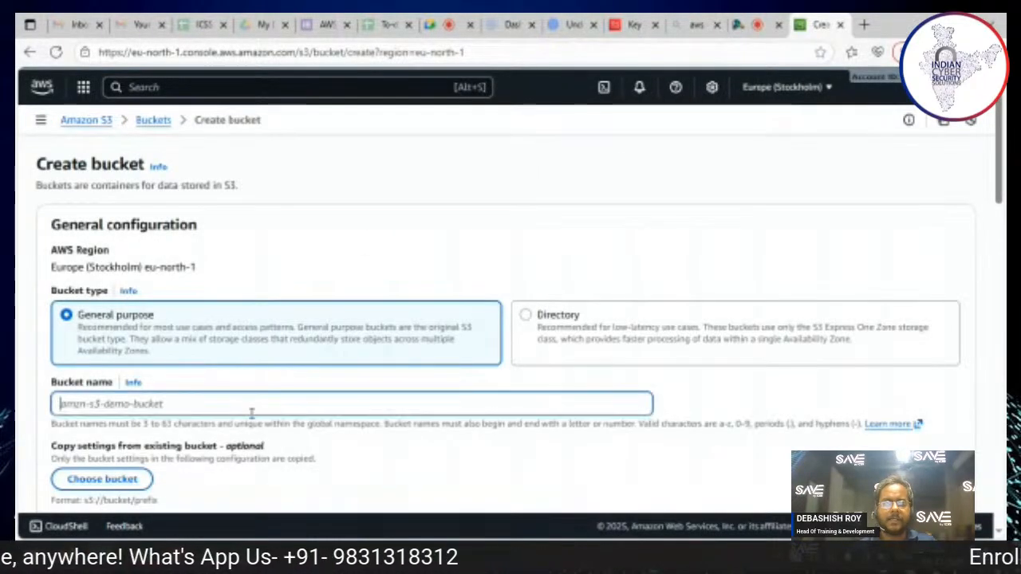
type("icss777")
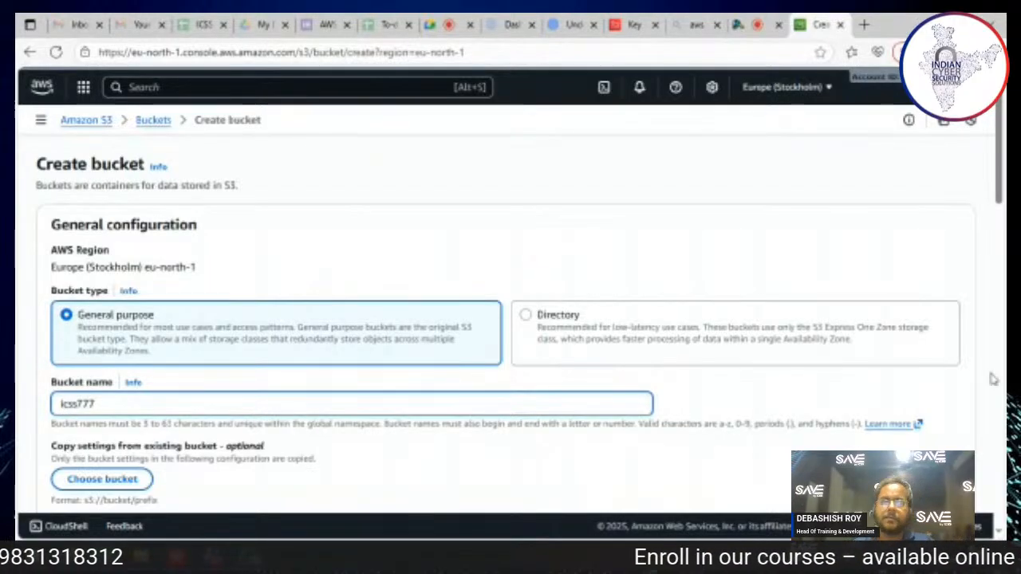
Step: Enable ACLs for the bucket, turn off Block all public access and acknowledge that its objects might become public
left_click_drag(1003, 217, 1003, 276)
scroll(1003, 275, "down", 2)
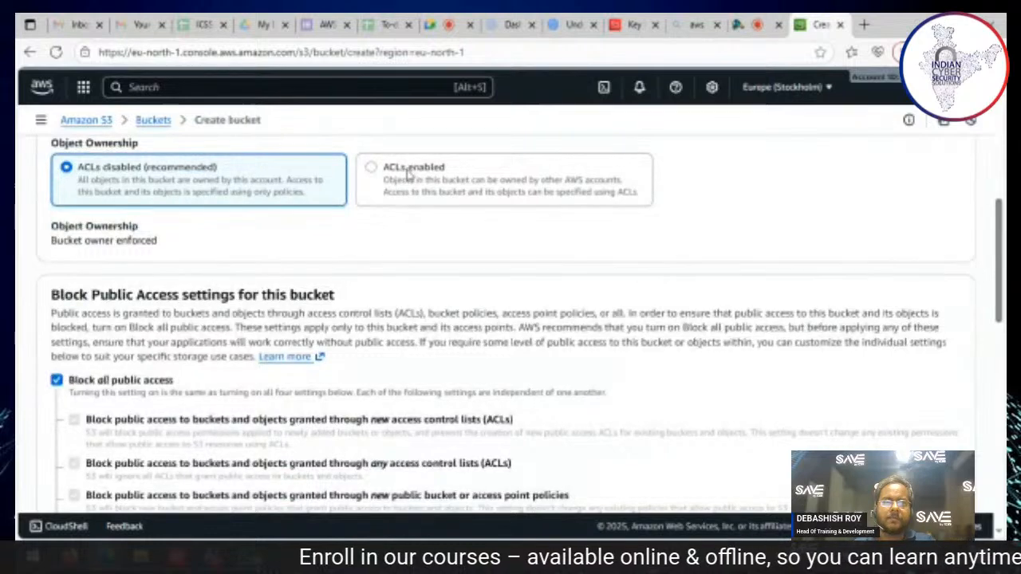
left_click(493, 190)
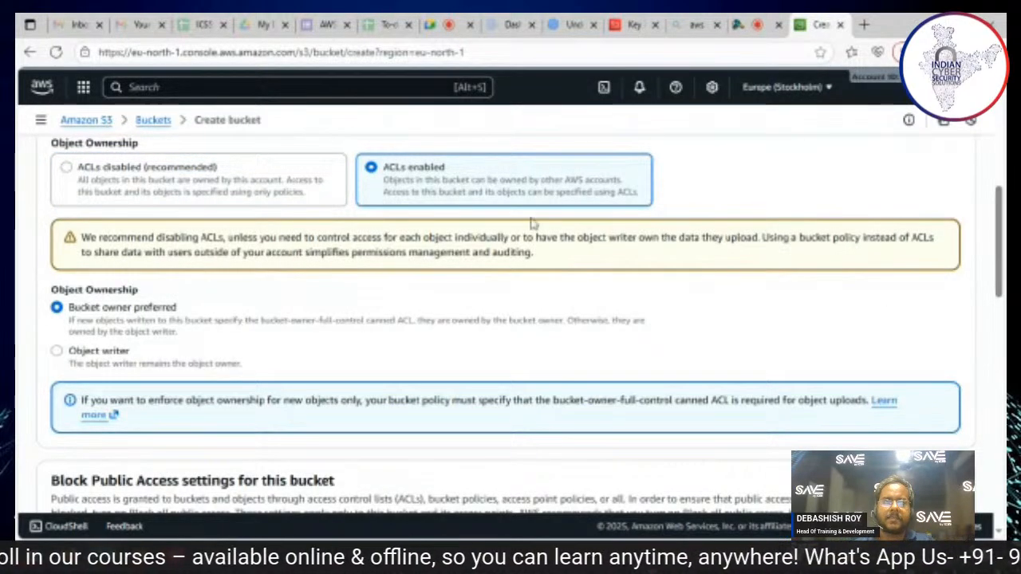
scroll(1004, 252, "down", 3)
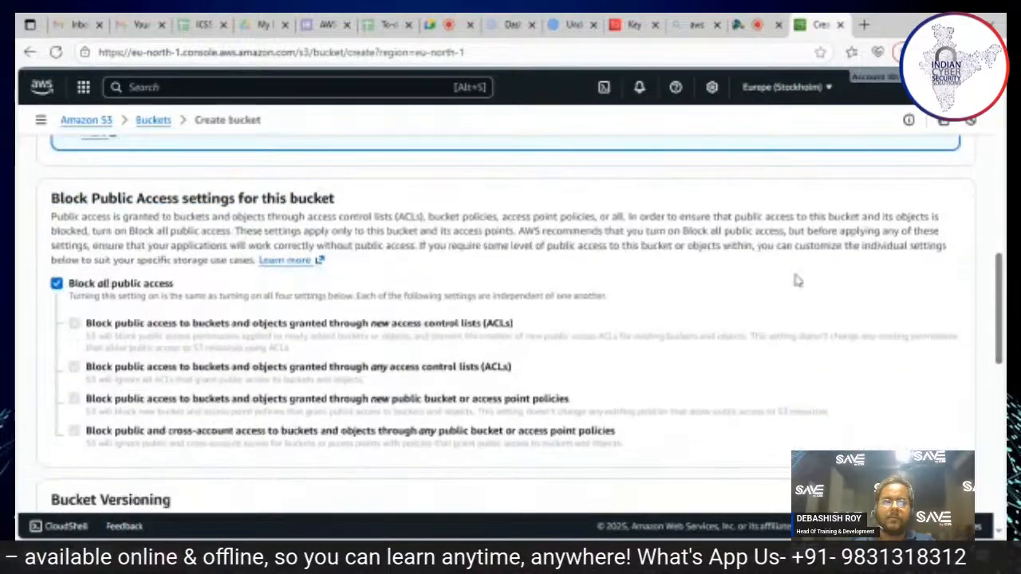
left_click(56, 283)
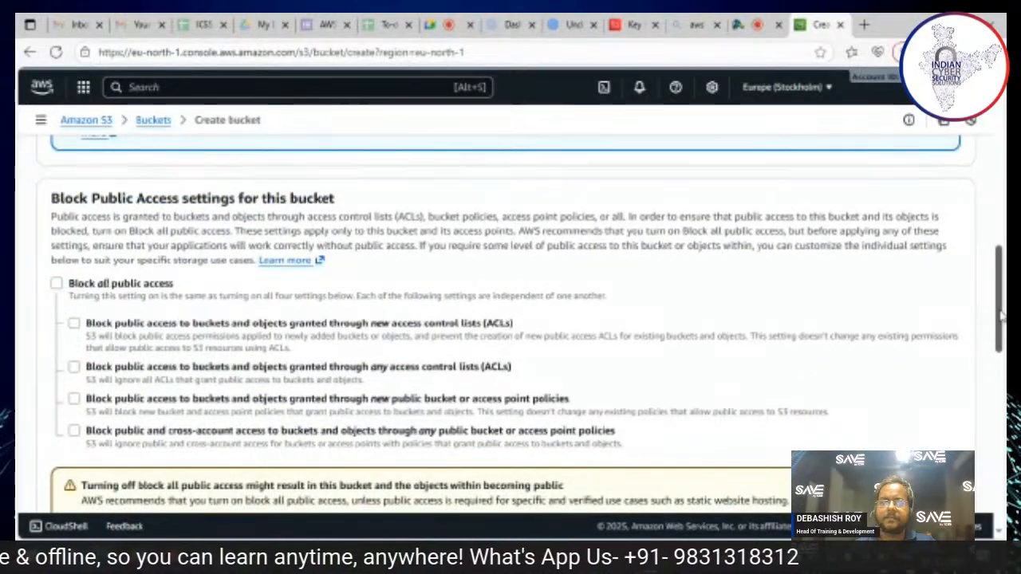
scroll(17, 287, "down", 2)
left_click(87, 321)
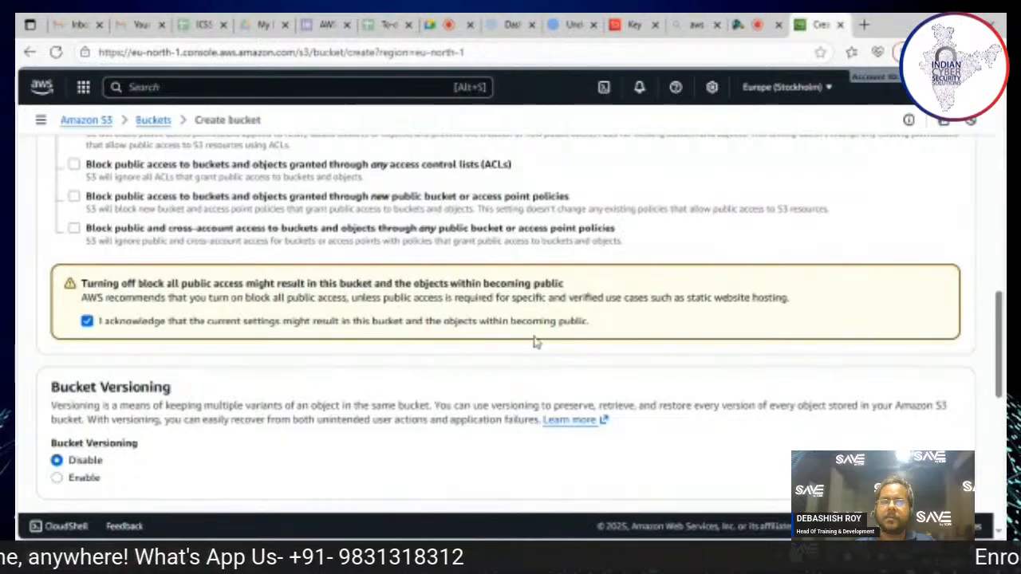
Step: Set the bucket's default encryption to SSE-KMS and try the copied key page URL as the AWS KMS key ARN
scroll(1001, 401, "down", 7)
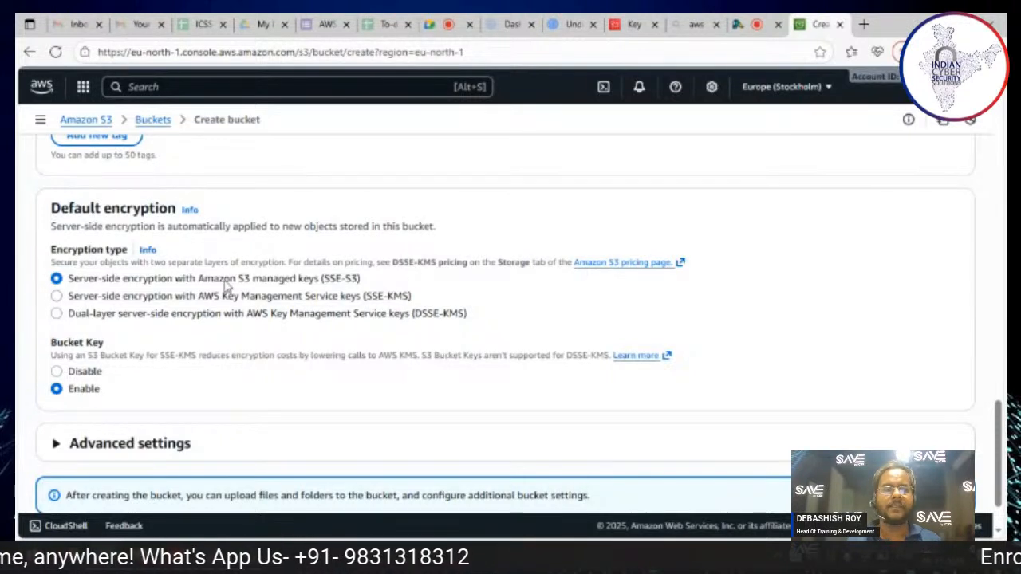
left_click(327, 296)
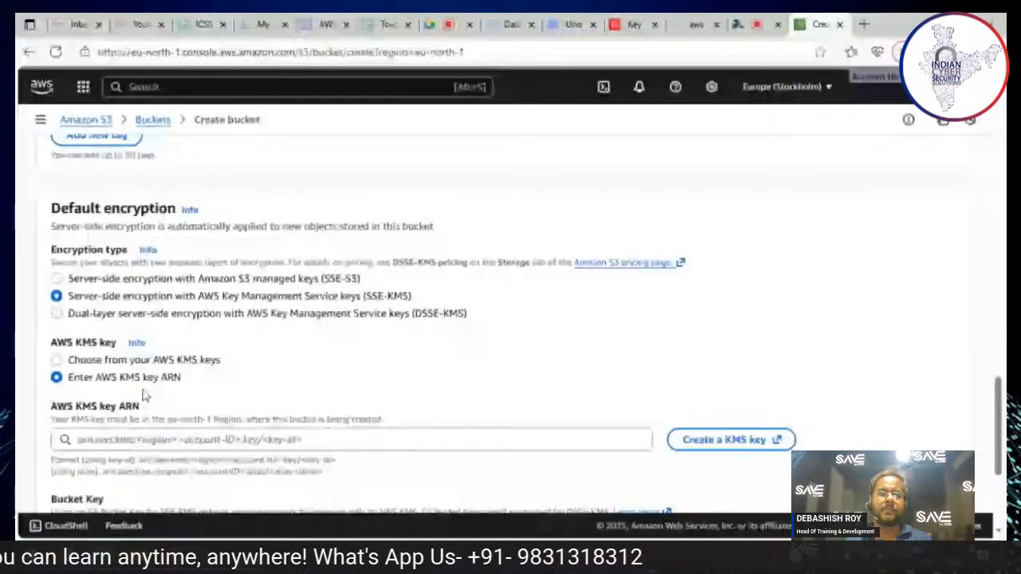
left_click(186, 437)
key("ctrl+v")
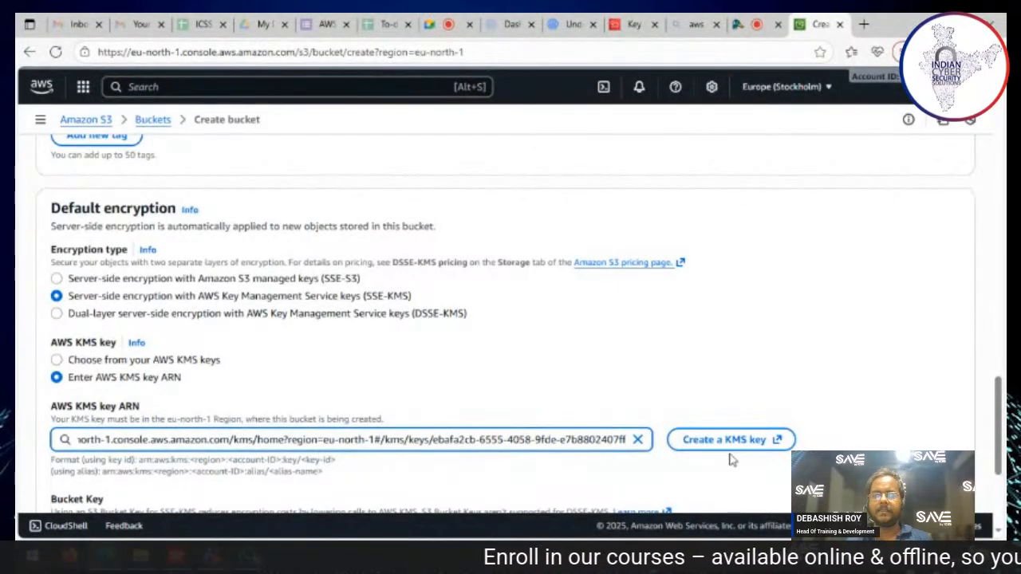
scroll(694, 471, "down", 3)
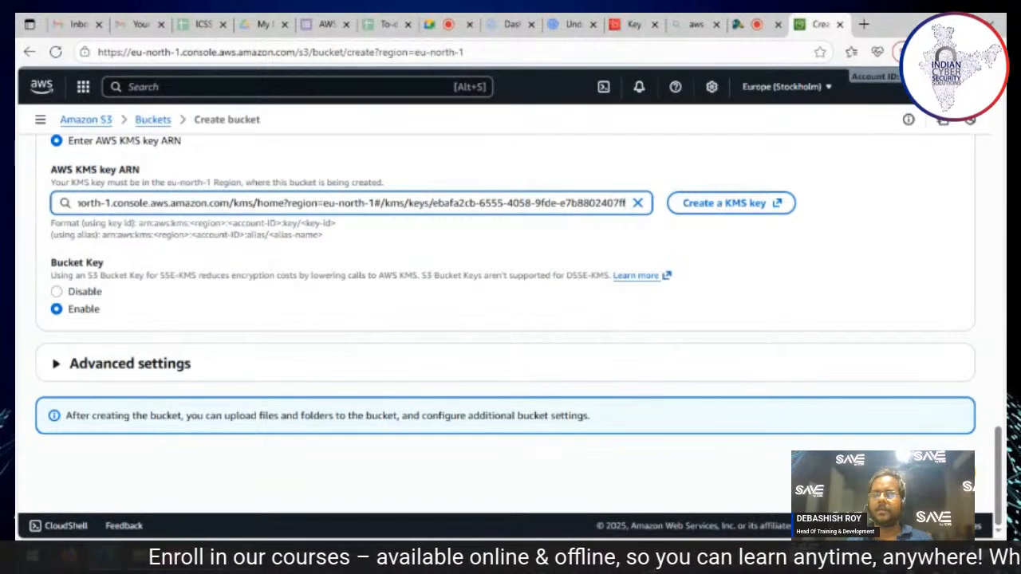
left_click(751, 378)
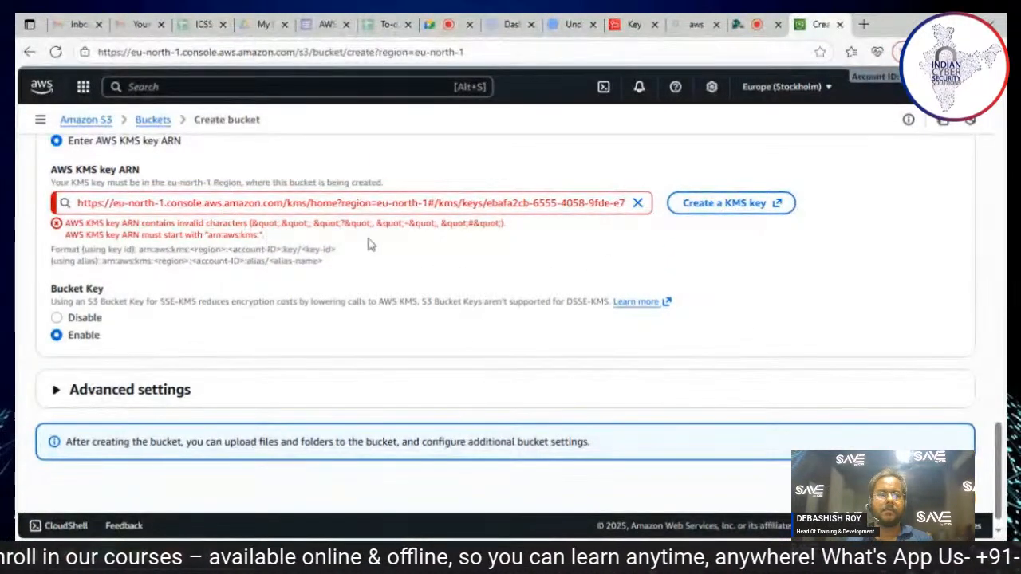
Step: Replace the URL in the AWS KMS key ARN with the ARN copied from the icss777 key's details, and create the bucket
left_click(632, 25)
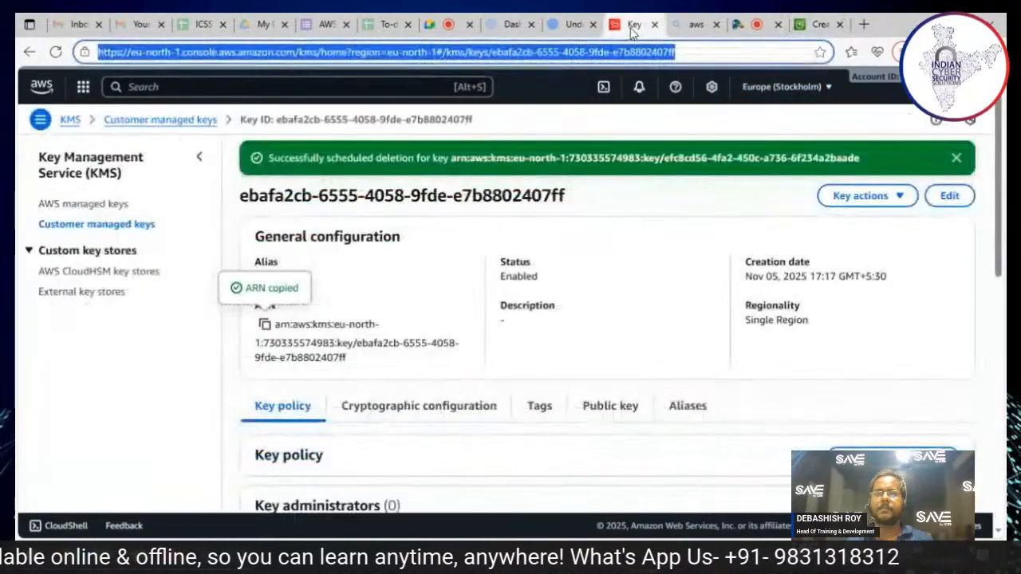
left_click(265, 325)
left_click(817, 24)
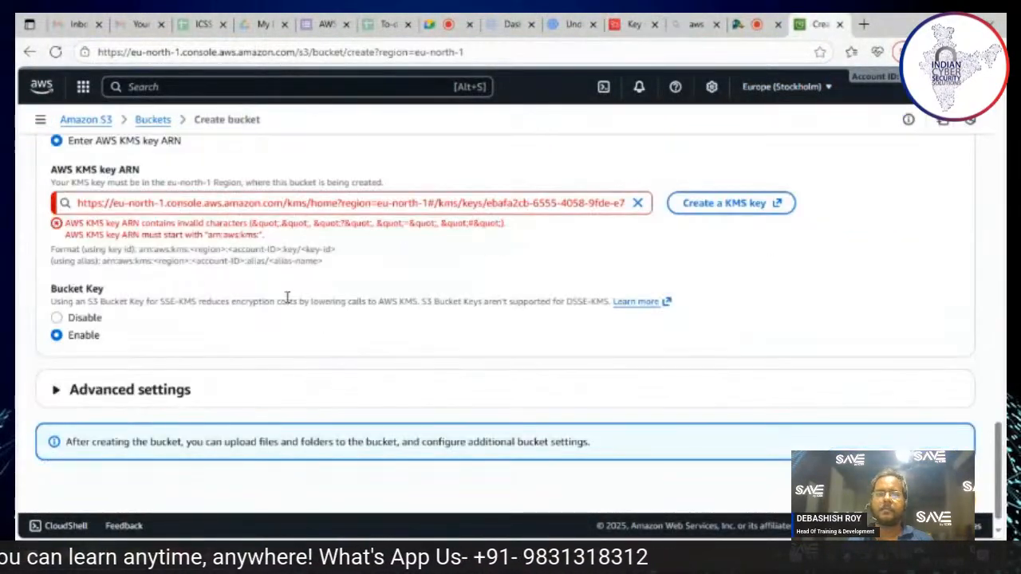
left_click(637, 203)
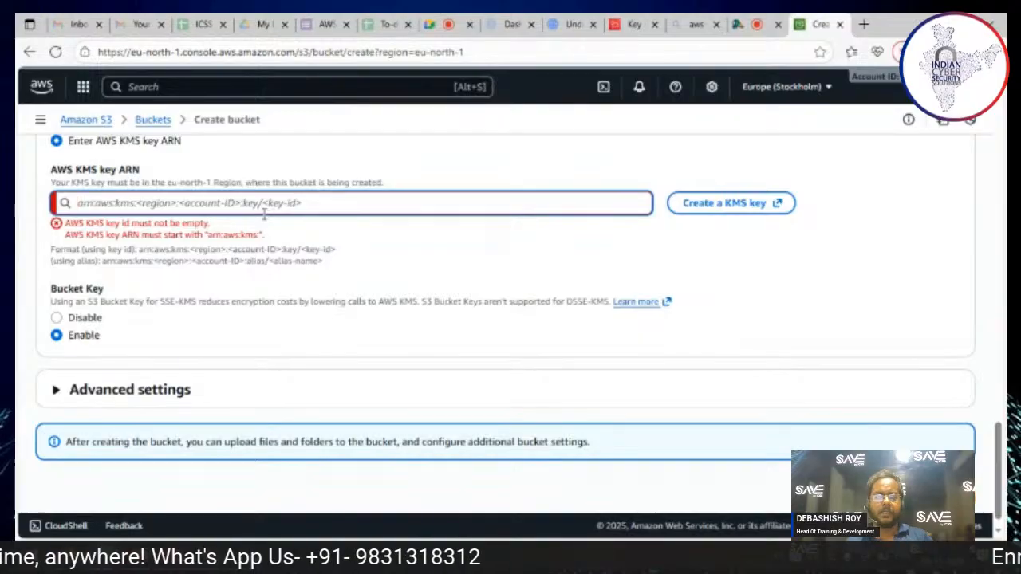
key("ctrl+v")
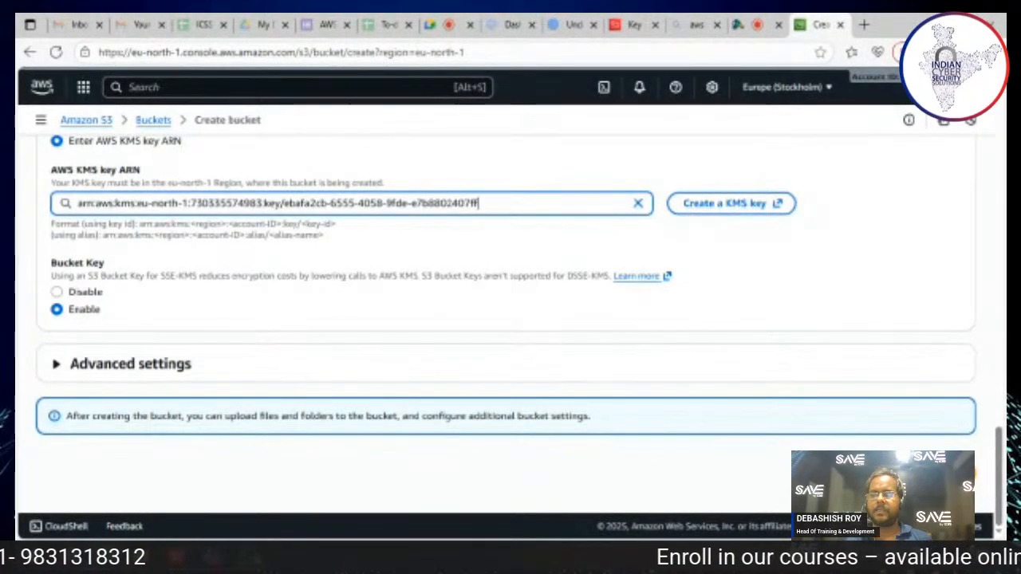
left_click(929, 474)
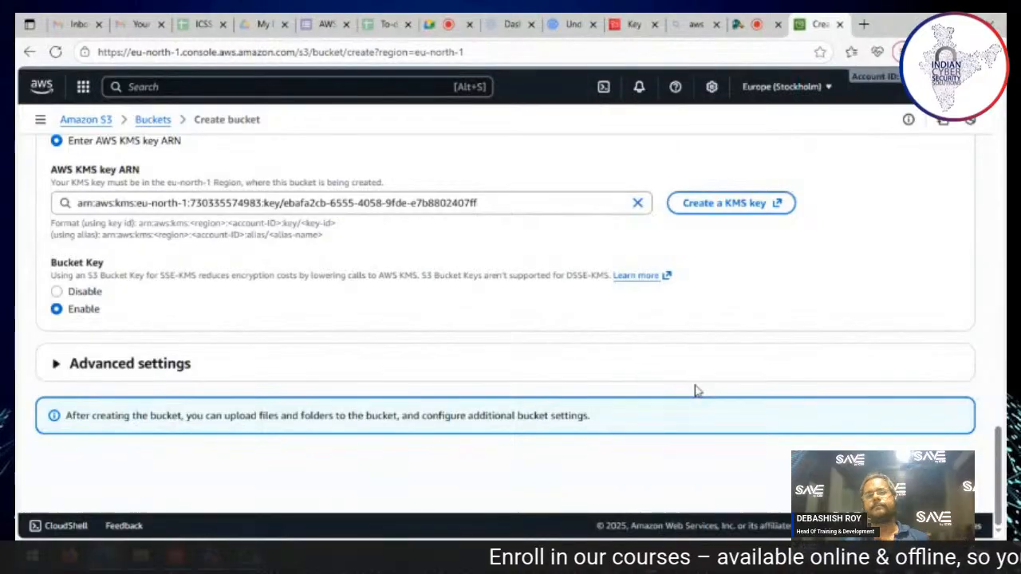
scroll(531, 364, "up", 15)
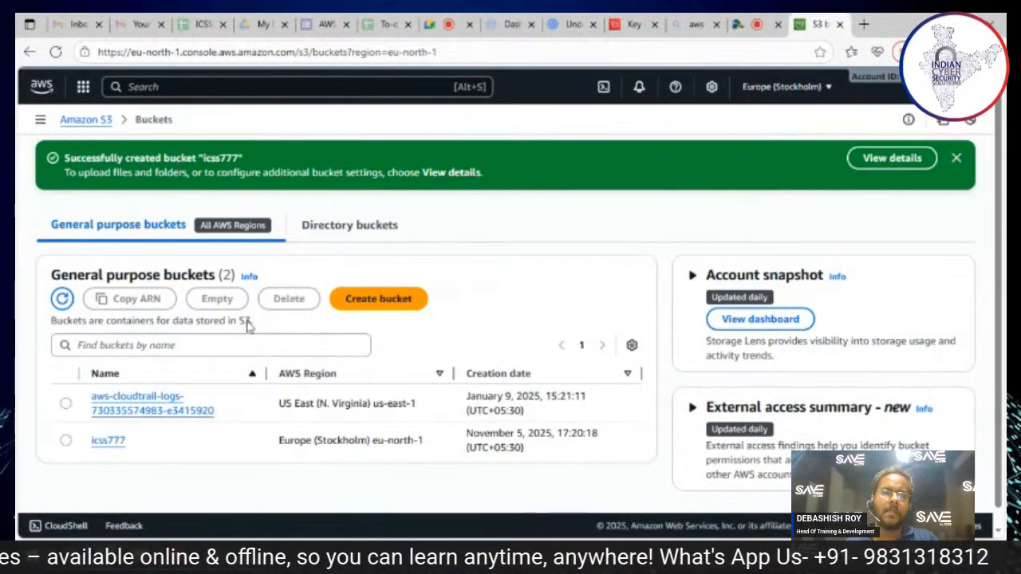
Step: Open the icss777 bucket's properties and examine its default encryption type, encryption key ARN and Bucket Key setting
left_click(113, 443)
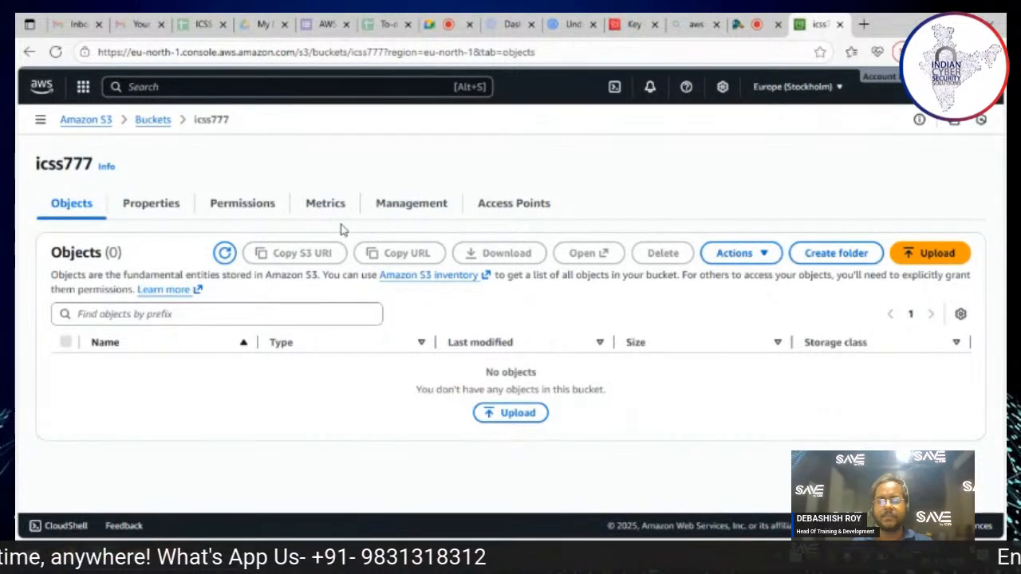
left_click(138, 210)
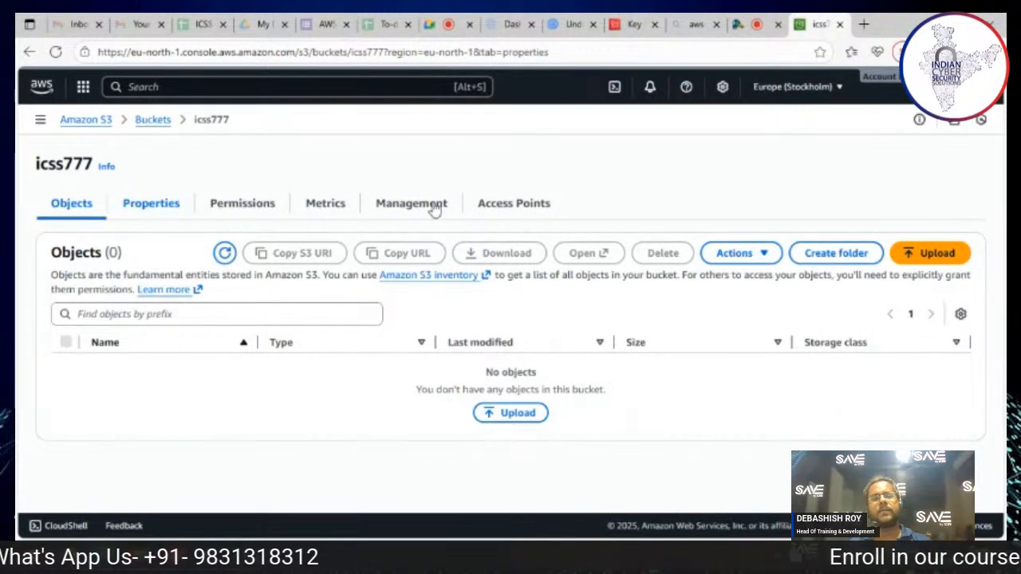
scroll(299, 291, "down", 6)
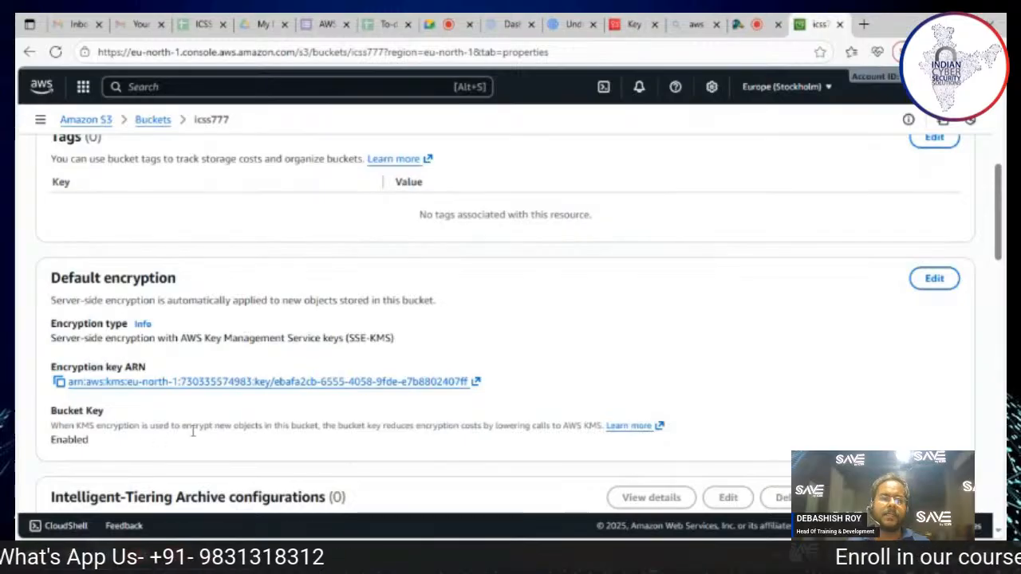
scroll(496, 313, "down", 5)
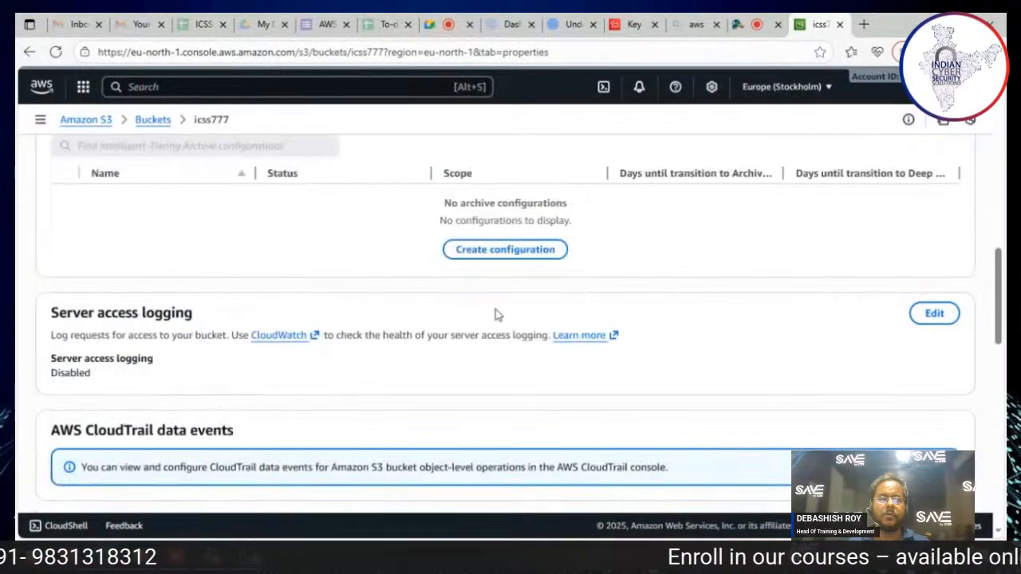
scroll(495, 314, "up", 5)
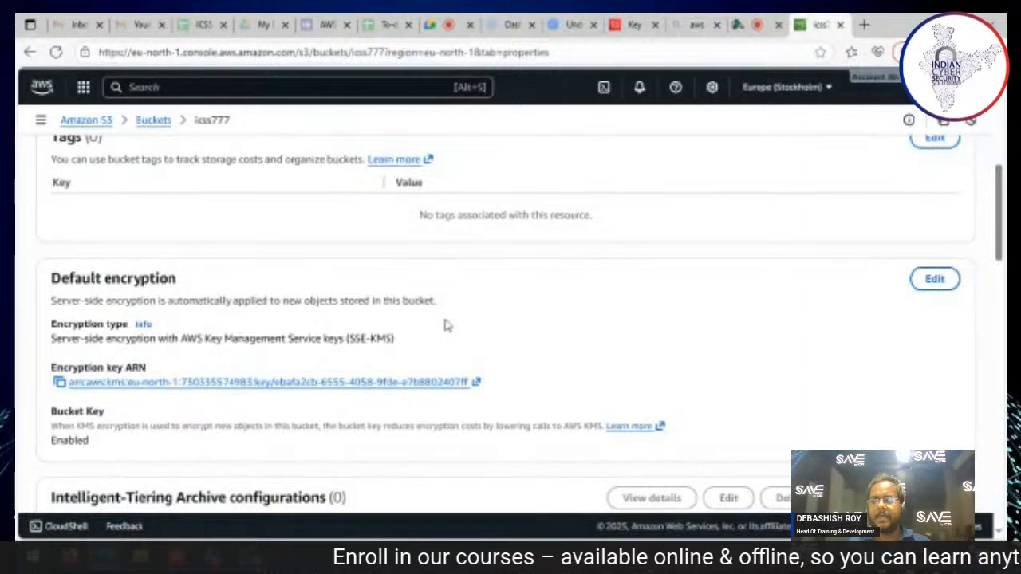
scroll(446, 327, "down", 10)
scroll(447, 327, "up", 10)
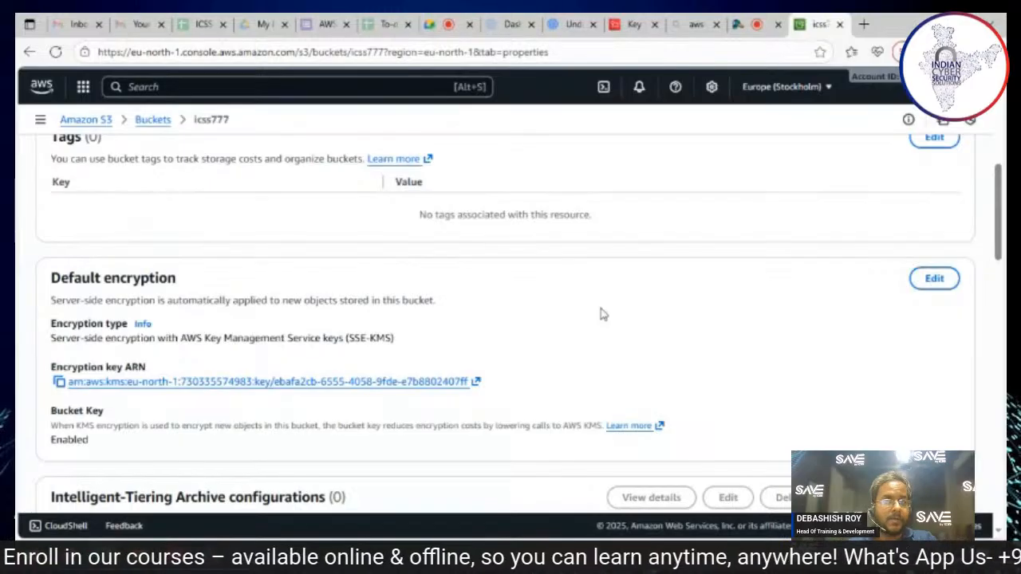
Step: Switch to the StreamYard studio page
left_click(743, 34)
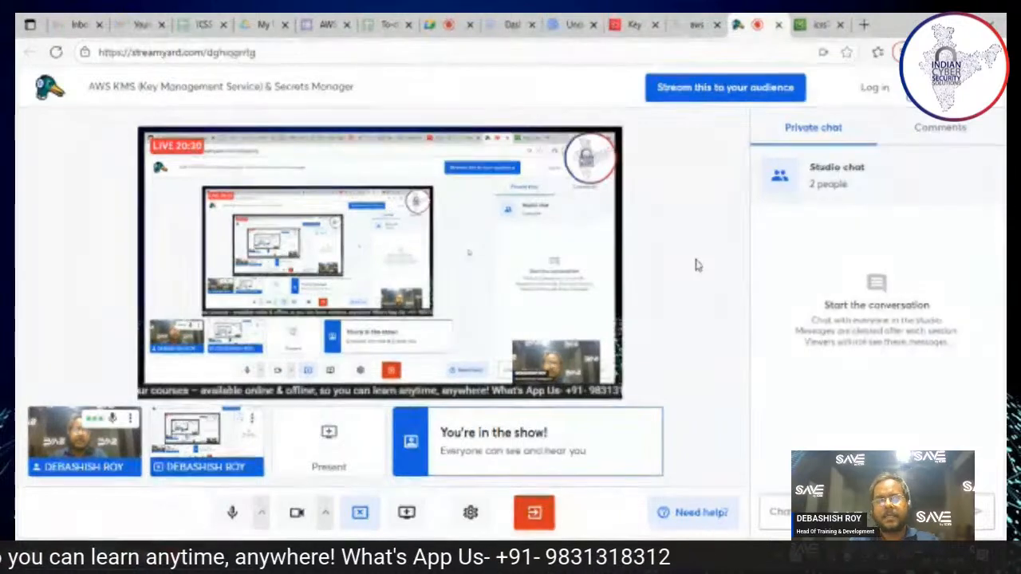